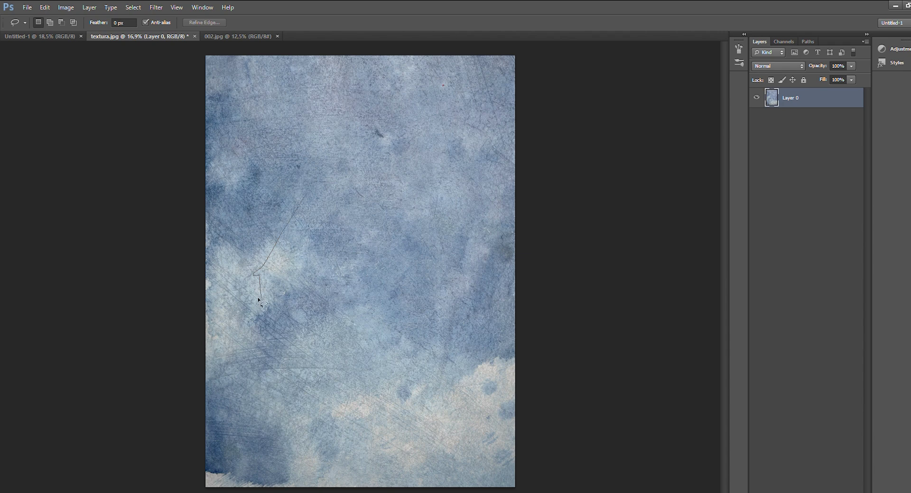
Step: Lasso a house-shaped outline with a sloped roof in the blue texture and shift the selection slightly upward
mouse_move(264, 373)
mouse_down()
mouse_move(266, 387)
mouse_move(287, 389)
mouse_up()
drag(438, 295, 438, 290)
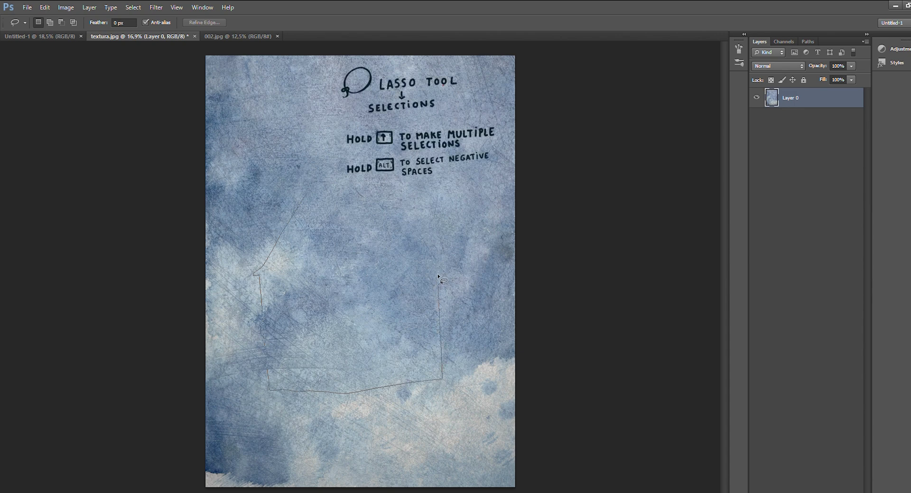
drag(414, 212, 417, 195)
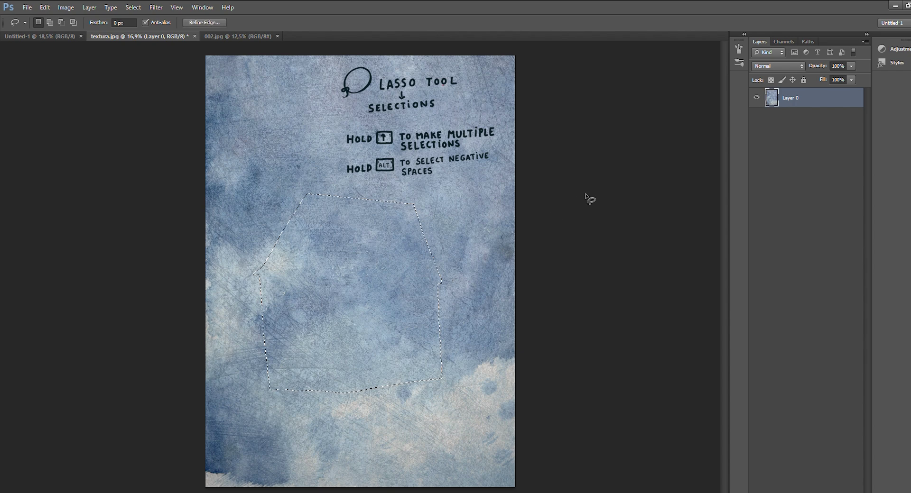
drag(371, 309, 372, 283)
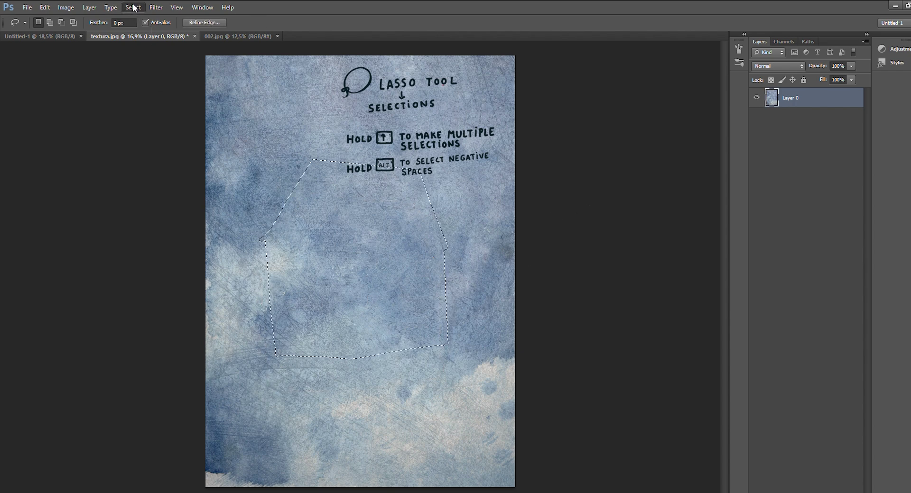
Step: Invert the house selection, delete the texture around the house shape, and clear the selection
key(shift+ctrl+i)
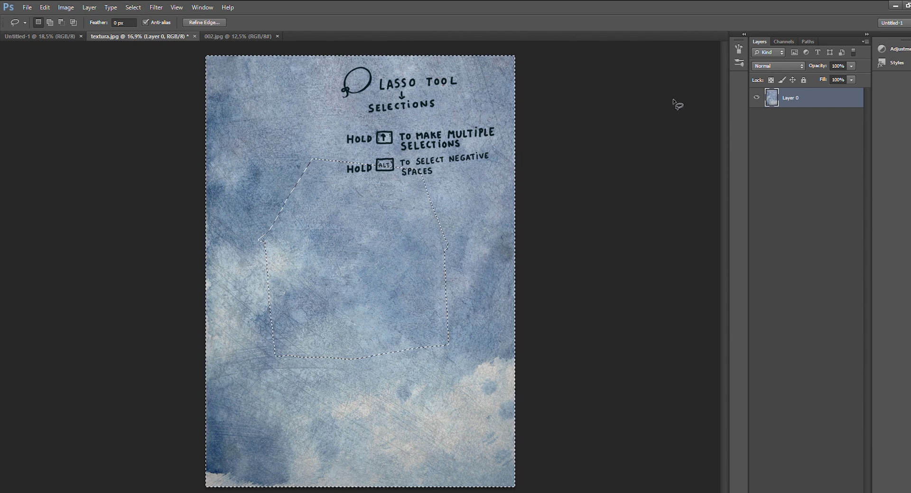
key(Delete)
key(ctrl+d)
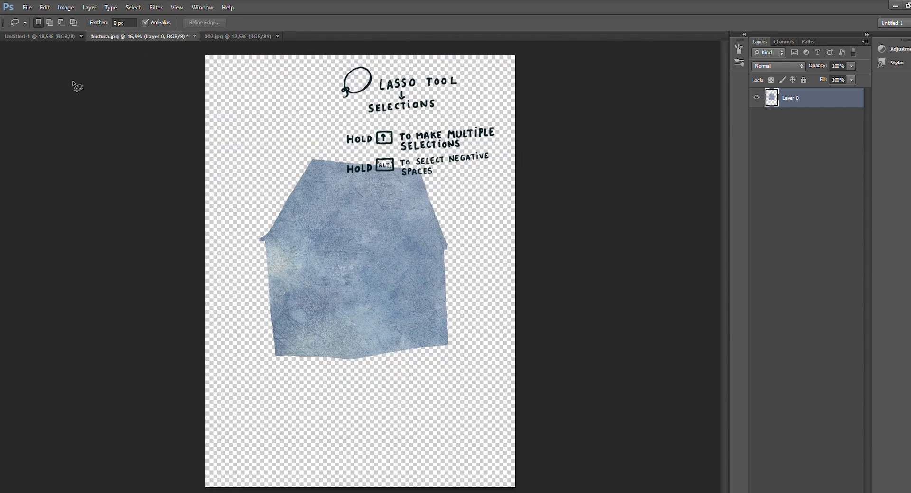
Step: Add a new layer beneath Layer 0 and fill it with light beige as the background
key(ctrl+shift+alt+n)
drag(793, 95, 794, 136)
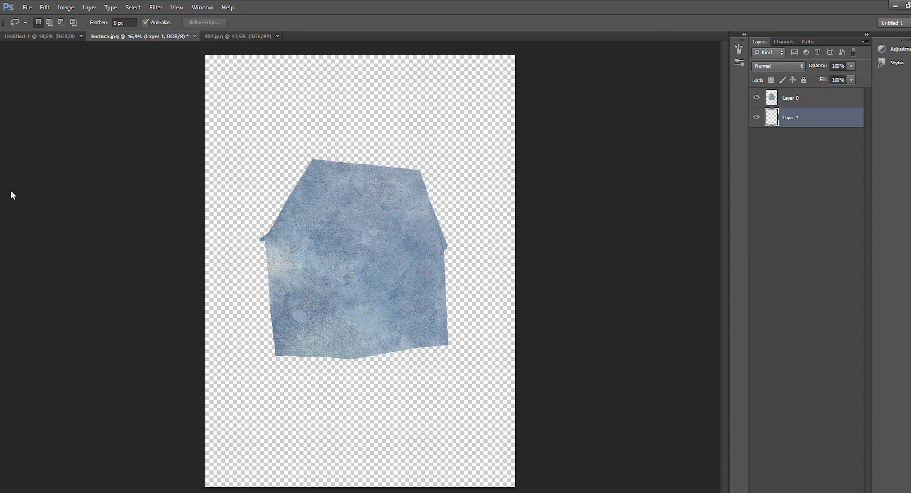
key(g)
click(425, 105)
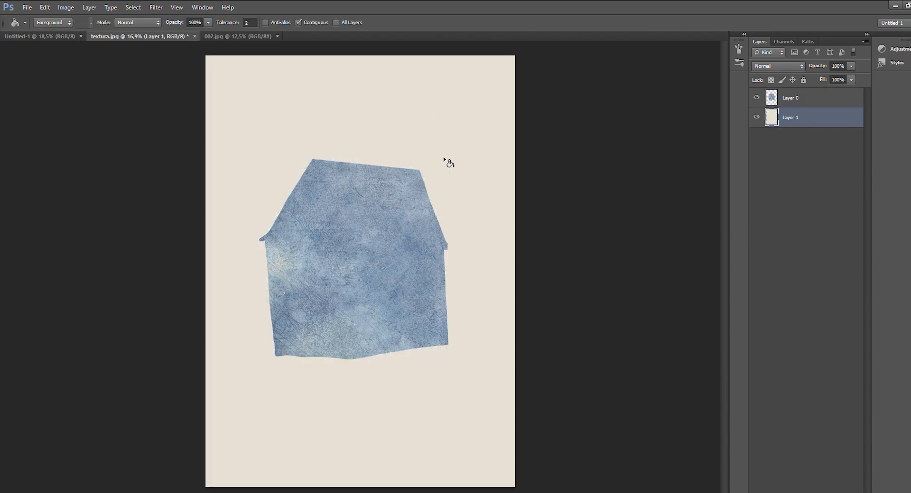
Step: Move the house shape on Layer 0 slightly down the canvas
click(807, 97)
key(v)
drag(400, 198, 402, 227)
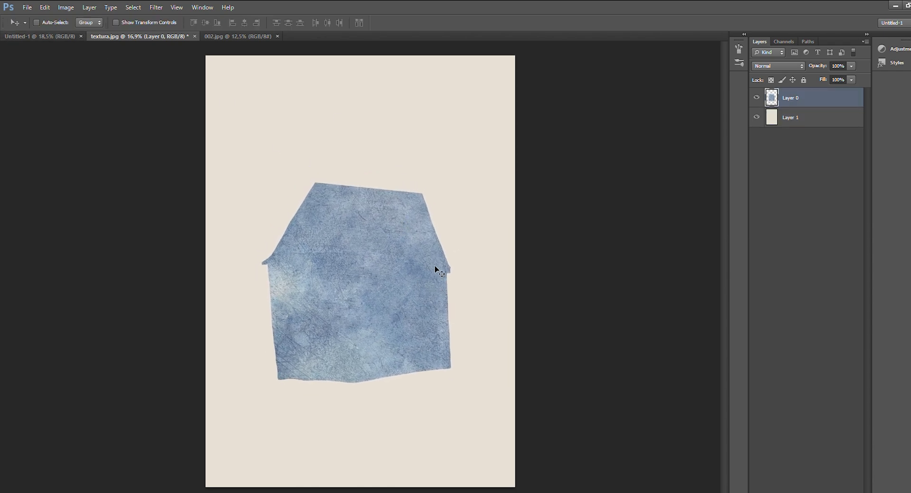
Step: Trim thin slivers off the house's right roof slope, right wall and lower-right corner with the Lasso tool
key(l)
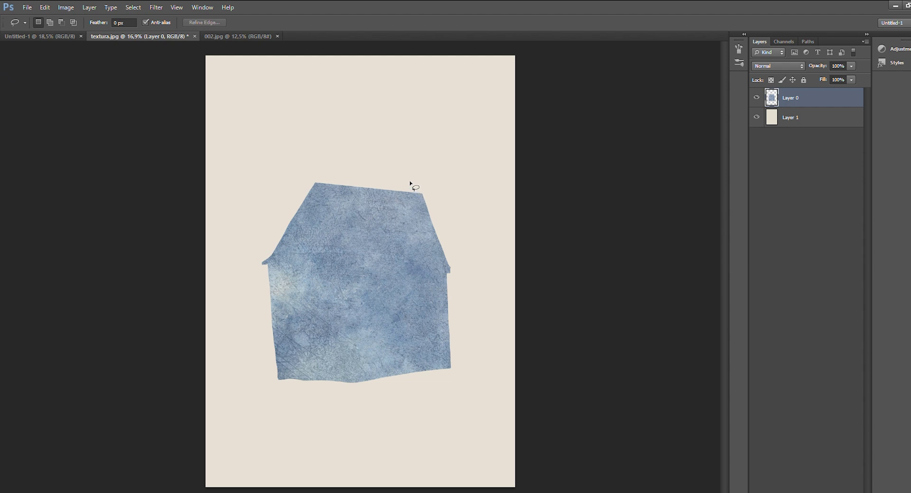
drag(445, 264, 427, 184)
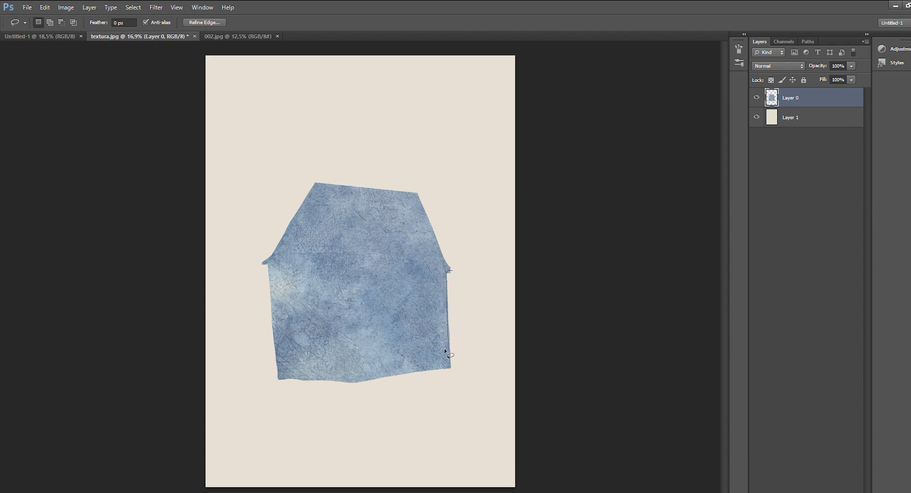
drag(477, 340, 480, 314)
key(Delete)
key(ctrl+d)
drag(452, 360, 455, 379)
key(Delete)
key(ctrl+d)
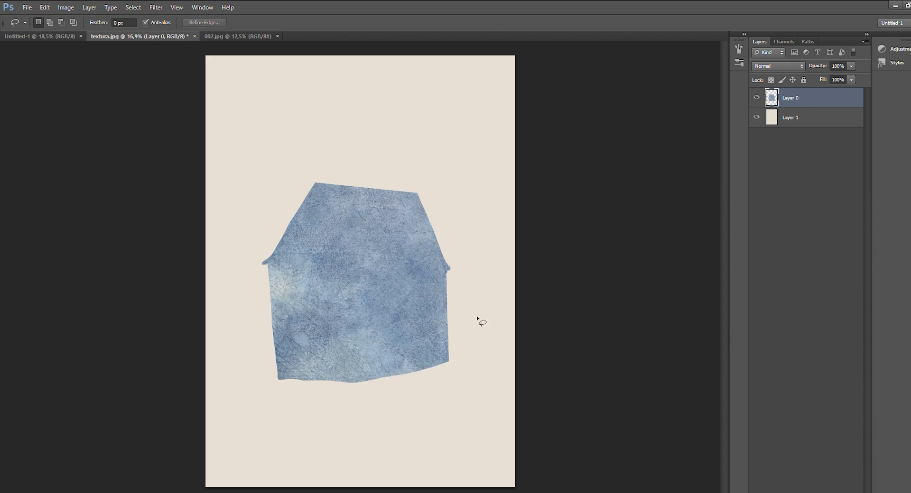
Step: Choose a brush colour and sketch a small arrow in the upper-left area of the canvas, pointing toward the house
key(b)
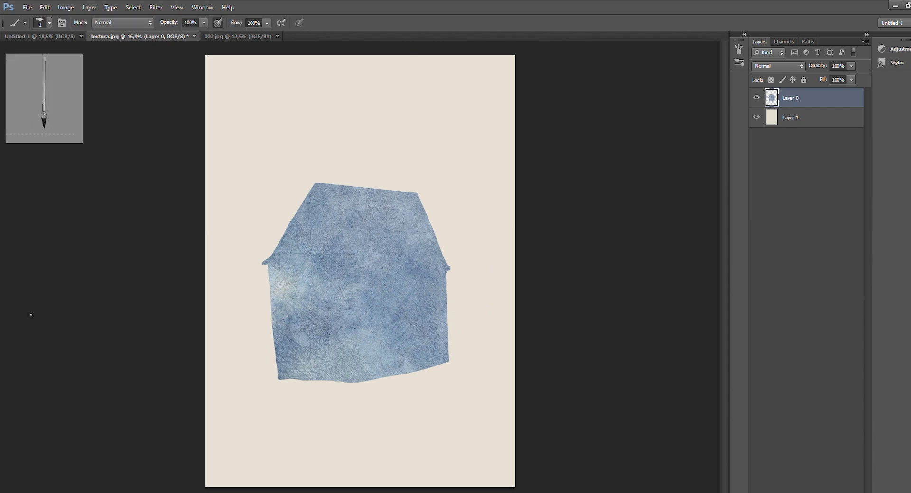
key(i)
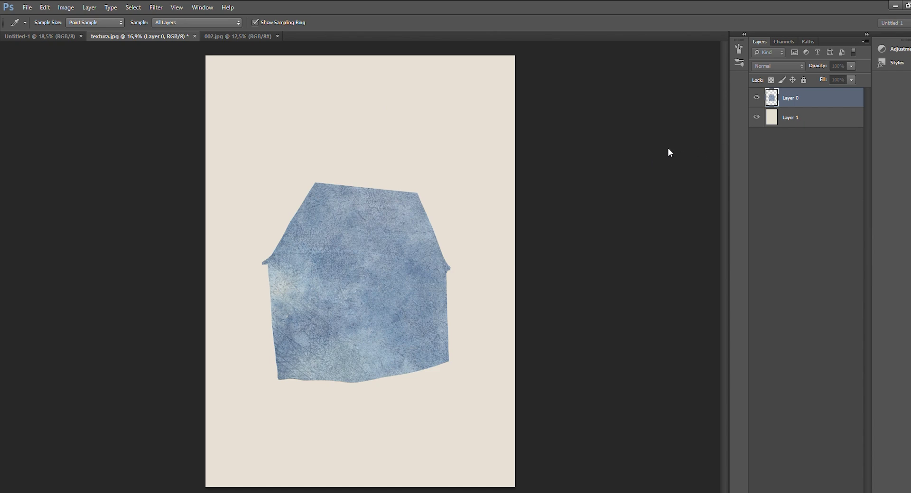
key(b)
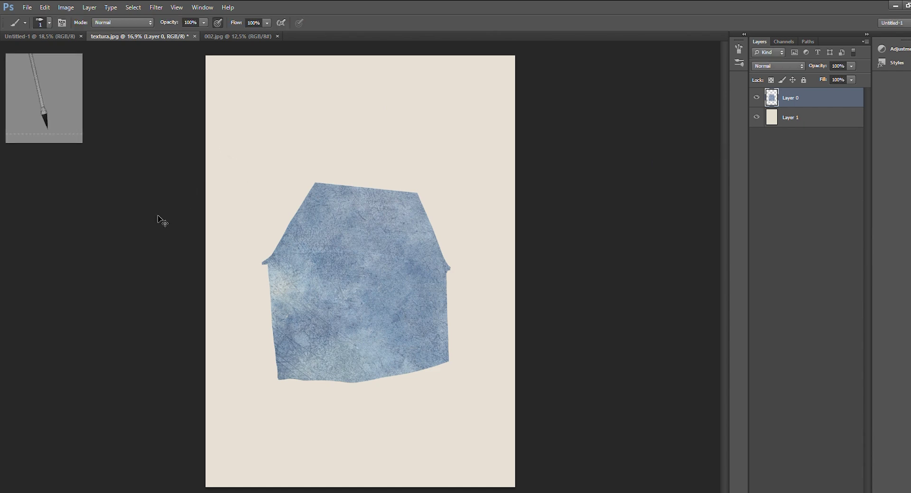
key(i)
key(b)
Step: Build a combined lasso selection of the house's gable roof trim and the front wall beneath it
key(l)
drag(264, 259, 260, 261)
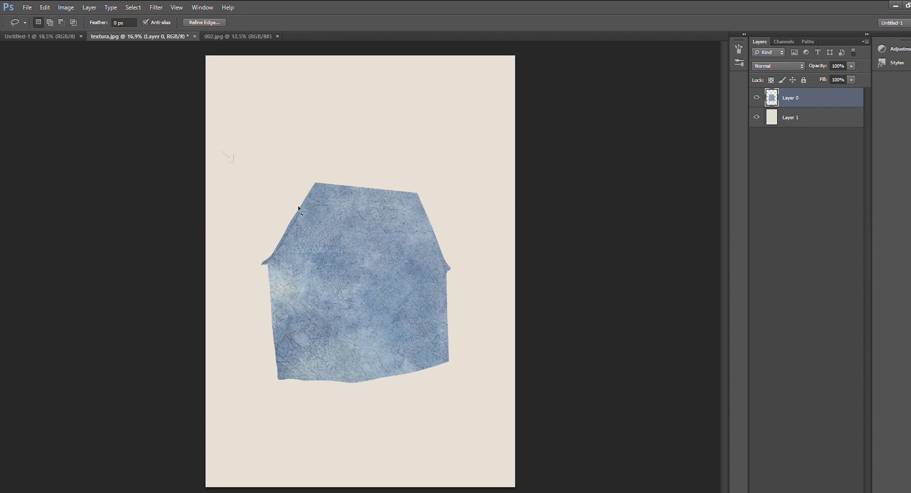
drag(284, 184, 262, 262)
drag(357, 266, 315, 182)
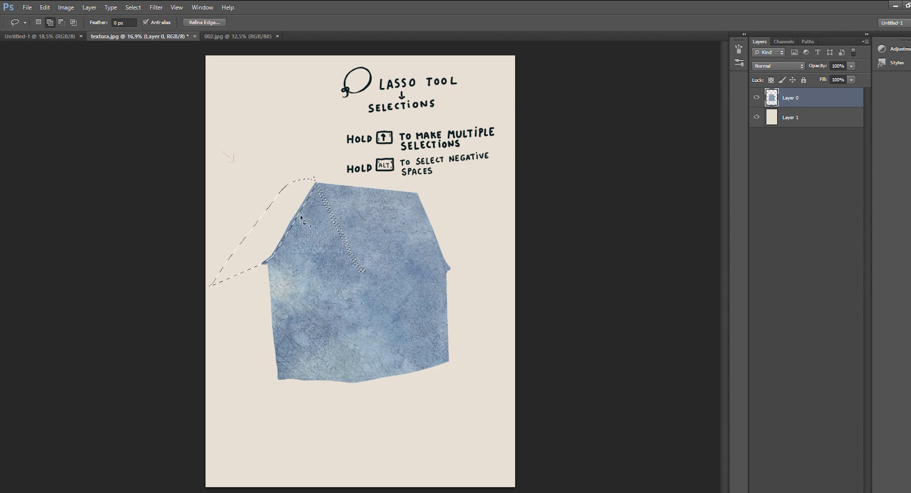
mouse_move(249, 322)
mouse_down()
mouse_move(277, 457)
mouse_move(352, 430)
mouse_move(354, 382)
mouse_up()
drag(356, 271, 315, 182)
Step: Brighten the selected front wall and gable trim with Levels
key(i)
mouse_move(706, 232)
mouse_down()
mouse_move(690, 232)
mouse_move(713, 233)
mouse_up()
drag(646, 234, 633, 235)
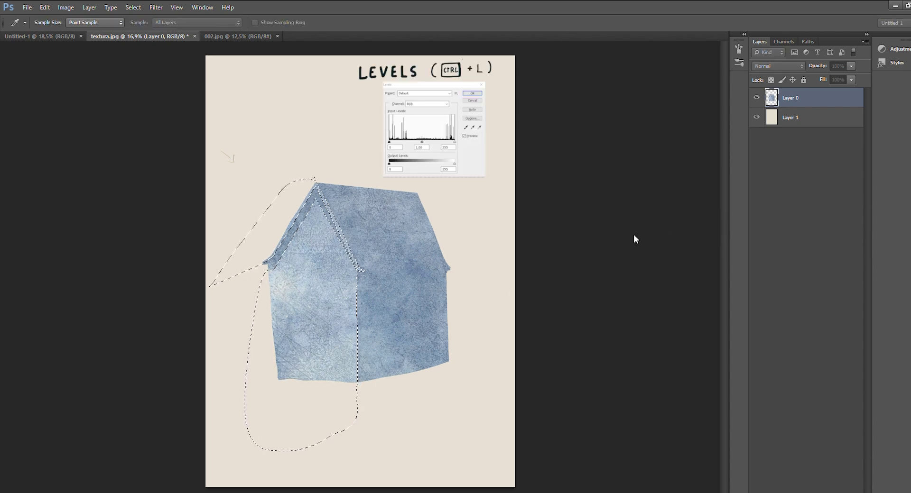
key(l)
Step: Shift the selected front wall and trim from blue to a pale warm grey with Color Balance
key(ctrl+b)
drag(603, 178, 631, 171)
click(677, 169)
Step: Restore and invert the front-wall selection, darken the roof and side wall with Levels, and clear the selection
key(ctrl+d)
key(ctrl+z)
key(ctrl+d)
key(ctrl+shift+d)
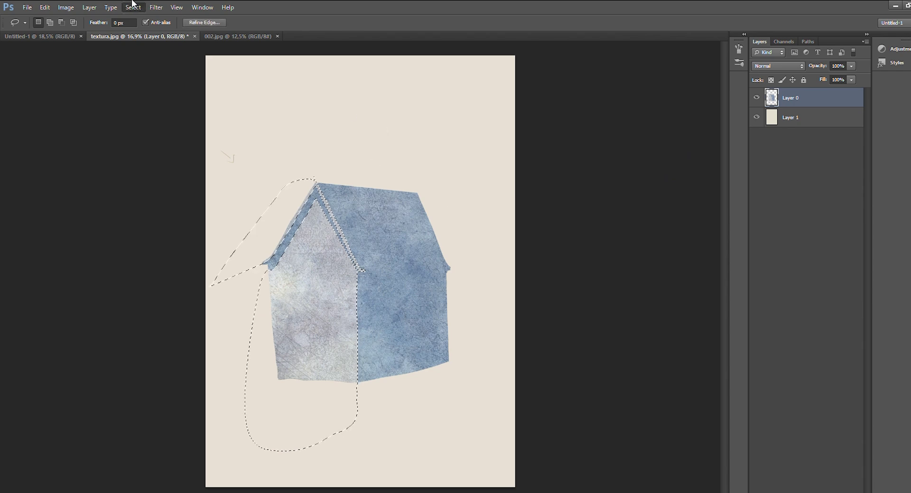
key(ctrl+shift+i)
key(ctrl+l)
drag(716, 275, 676, 277)
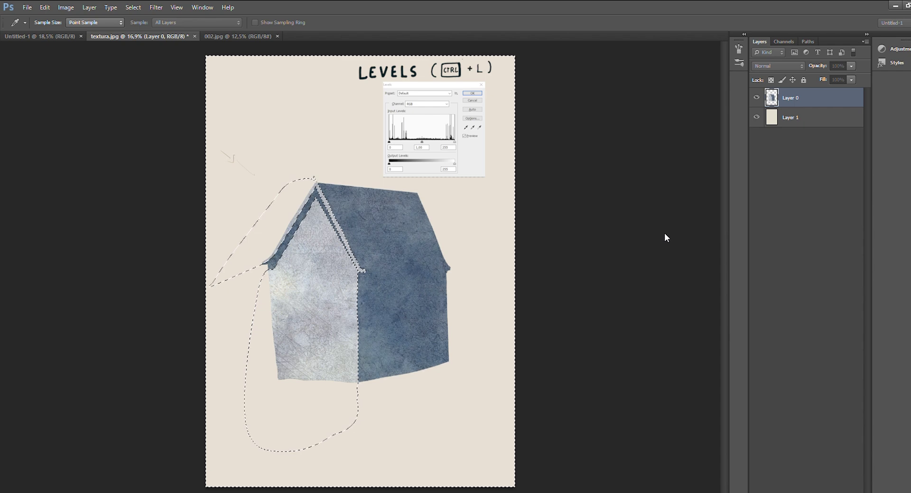
key(Return)
key(ctrl+d)
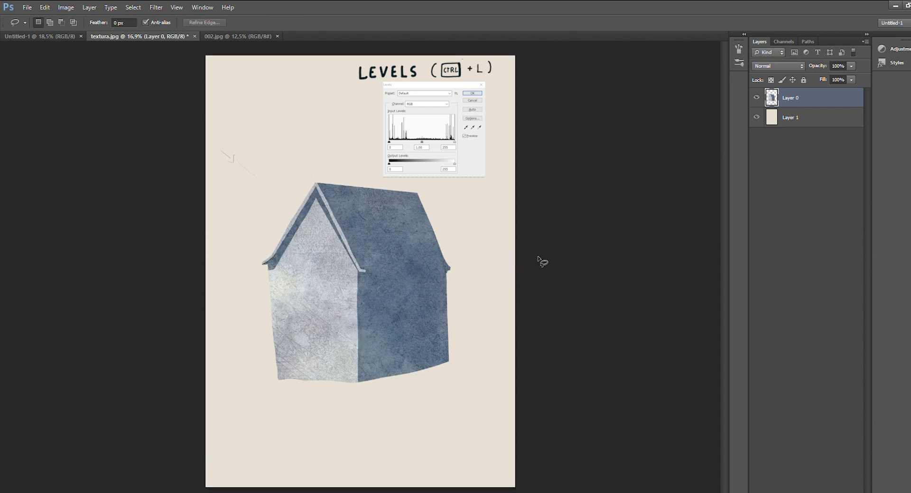
Step: Lasso both walls of the house, following the underside of the roof edges
key(z)
drag(585, 265, 460, 336)
scroll(507, 286, up, 2)
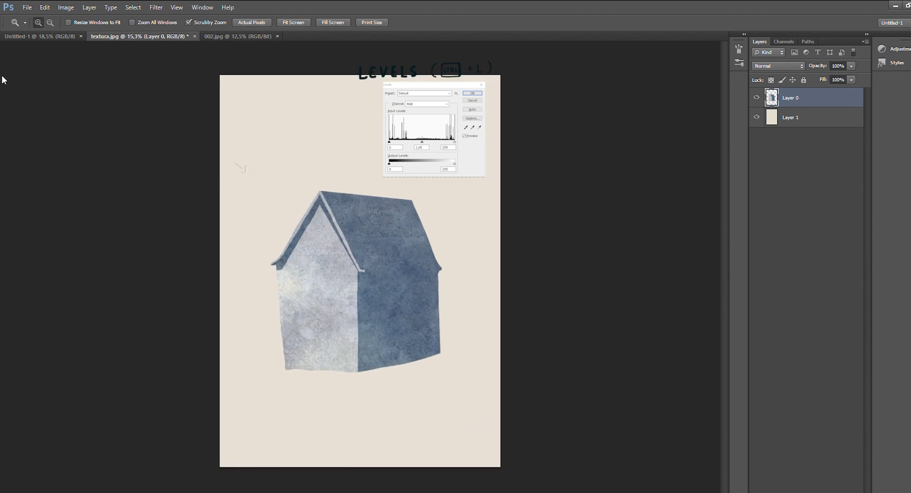
key(l)
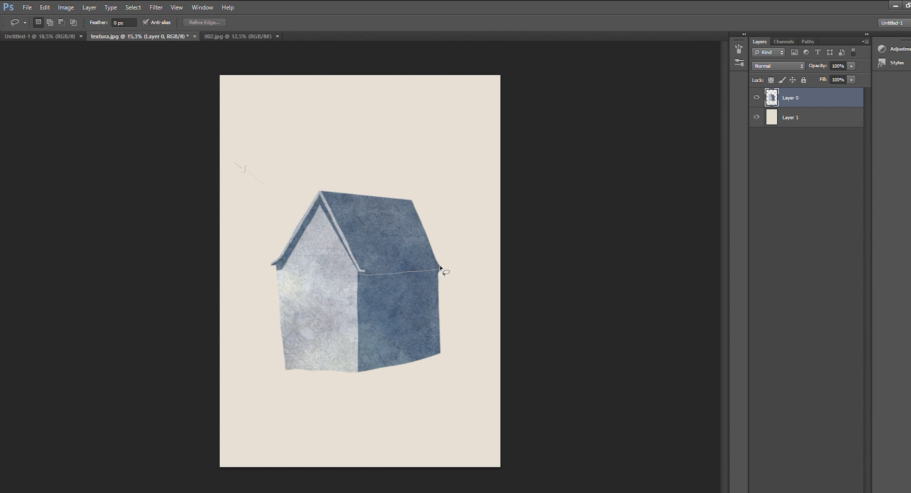
mouse_move(465, 314)
mouse_down()
mouse_move(405, 401)
mouse_move(250, 407)
mouse_move(250, 277)
mouse_up()
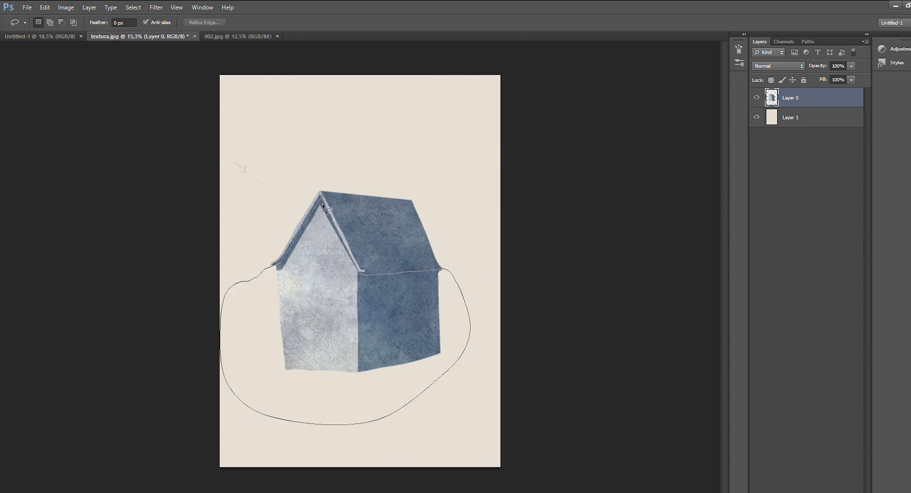
drag(365, 232, 323, 199)
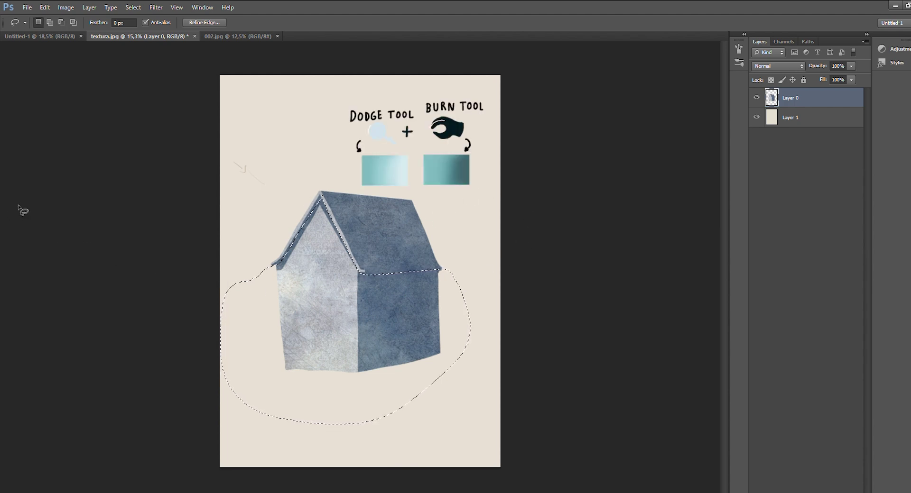
Step: Burn shadows onto the walls beneath the roof edges with a 473 px soft brush in the Midtones range, and clear the selection
key(o)
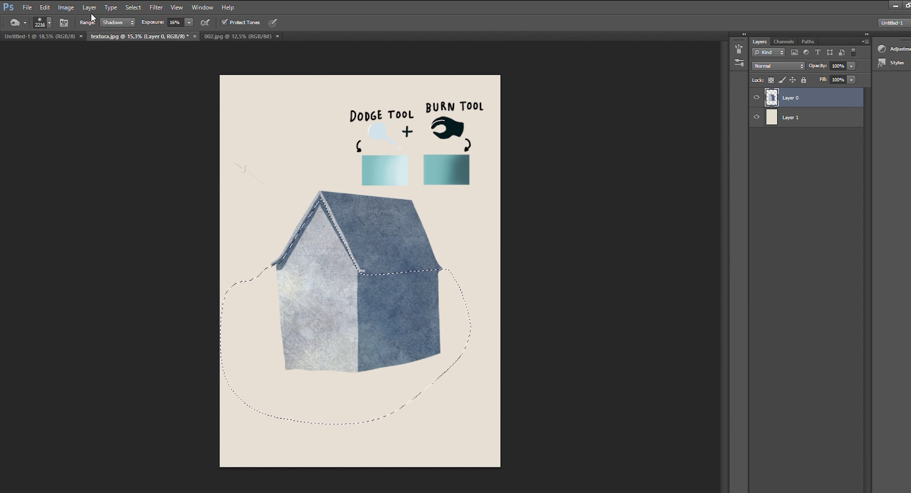
click(48, 22)
click(95, 50)
click(113, 22)
click(112, 39)
mouse_move(326, 208)
mouse_down()
mouse_move(324, 200)
mouse_move(290, 271)
mouse_move(335, 188)
mouse_move(327, 223)
mouse_move(345, 266)
mouse_move(354, 256)
mouse_move(370, 286)
mouse_move(475, 264)
mouse_move(384, 303)
mouse_move(404, 291)
mouse_move(430, 294)
mouse_up()
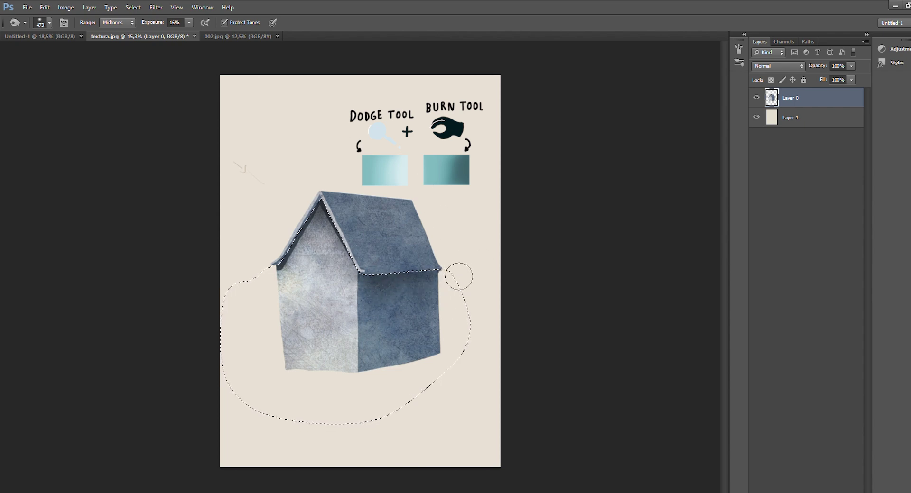
key(l)
key(ctrl+d)
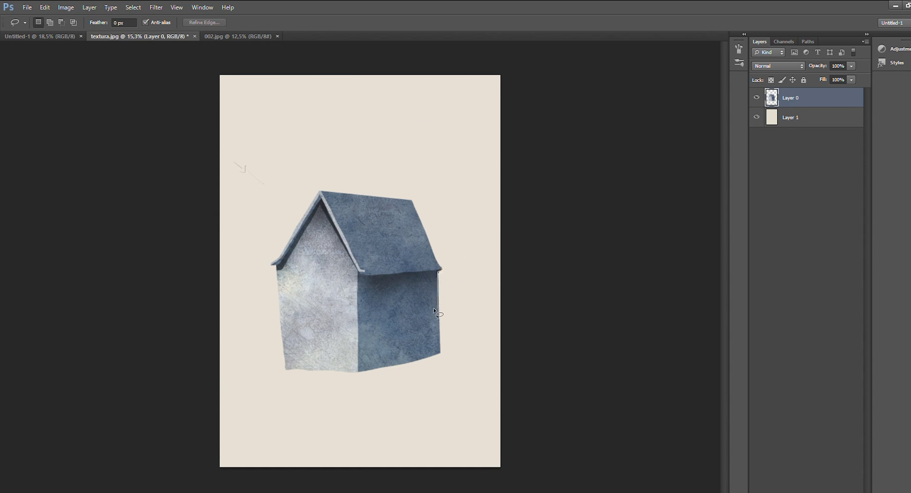
Step: Cut a thin sliver off the right edge of the side wall below the eaves
drag(435, 350, 467, 318)
key(Delete)
key(ctrl+d)
Step: Move the shaded house slightly up on the canvas
key(z)
drag(457, 355, 468, 247)
key(v)
mouse_move(346, 232)
mouse_down()
mouse_move(360, 204)
mouse_move(353, 219)
mouse_up()
Step: Lasso the small sketched arrow at the canvas's upper left and delete it
key(z)
drag(404, 257, 389, 300)
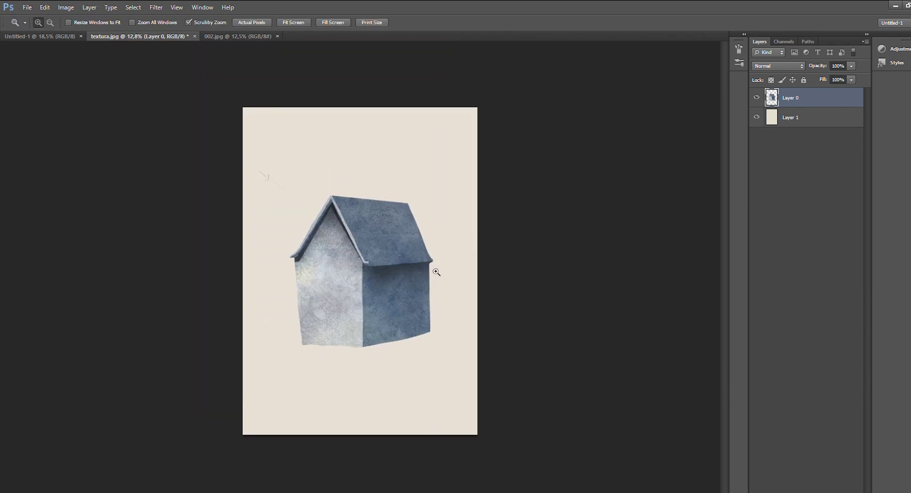
drag(430, 272, 445, 250)
key(l)
drag(235, 178, 252, 129)
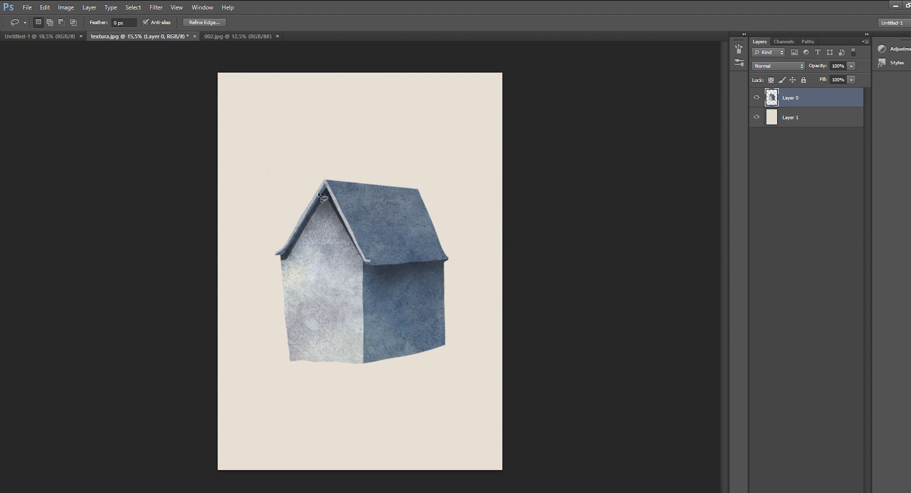
Step: Select the walls below the roof, warm their tint with Color Balance, and recolour the roof dark red
mouse_move(273, 256)
mouse_down()
mouse_move(443, 403)
mouse_move(449, 260)
mouse_move(368, 264)
mouse_move(324, 187)
mouse_up()
key(shift)
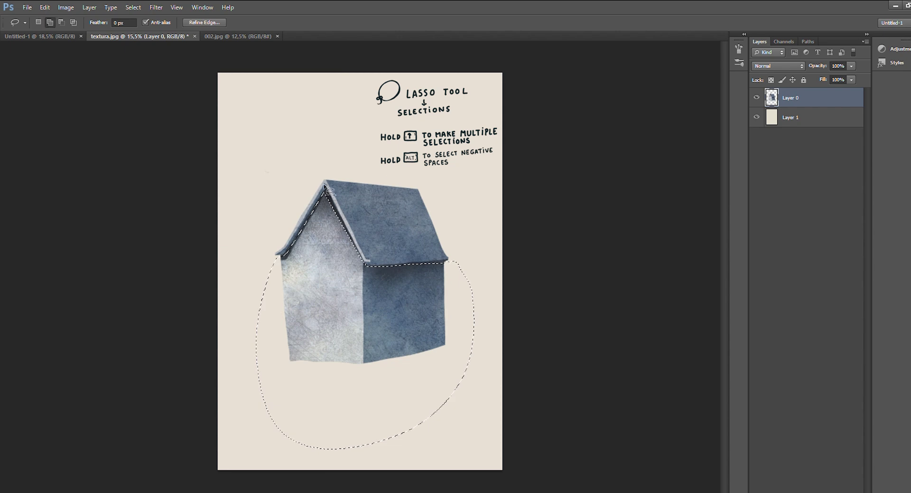
key(i)
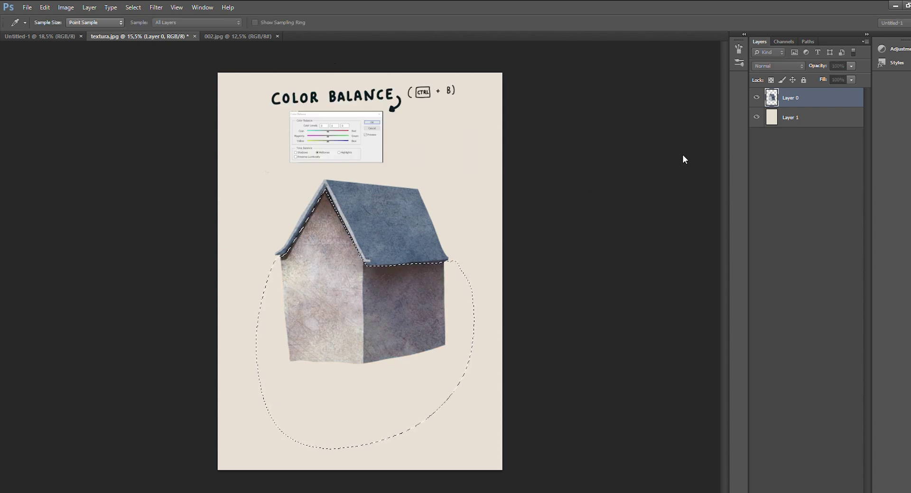
key(l)
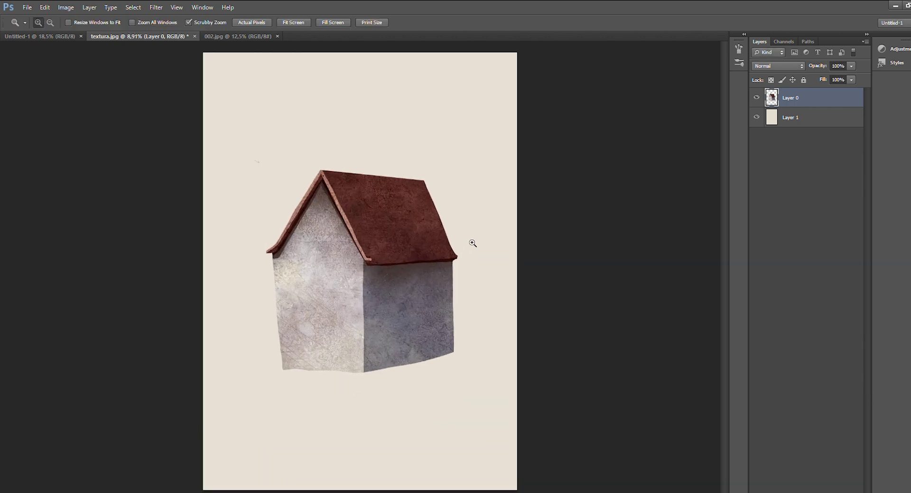
Step: Select a thin strip along the red roof's lower side edge, lighten it, and clear the selection
key(l)
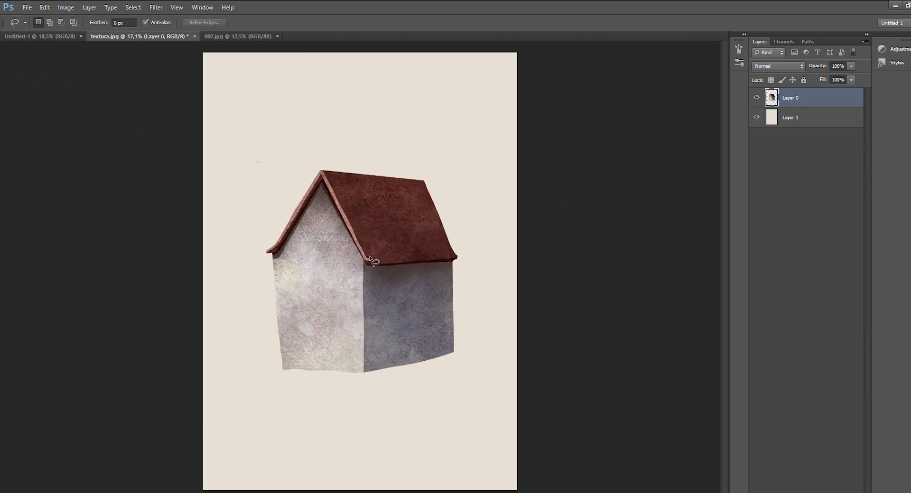
drag(369, 261, 456, 257)
key(i)
key(l)
key(ctrl+d)
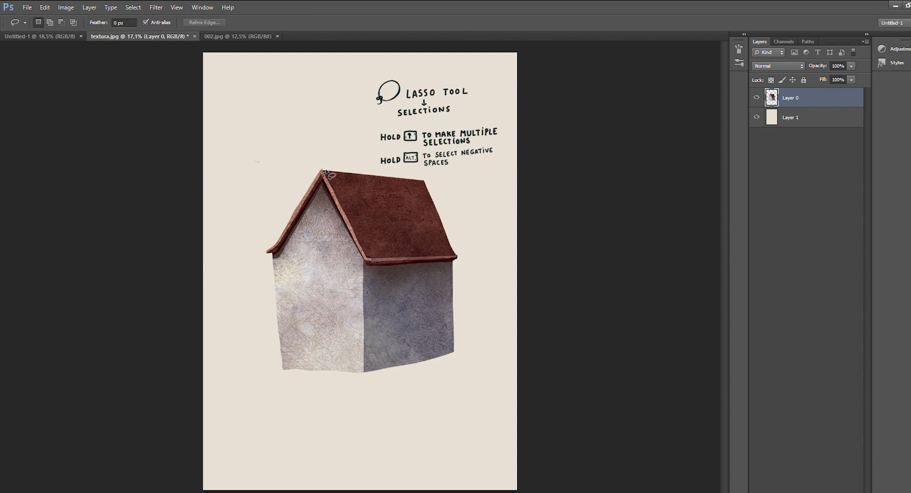
Step: Select a thin strip along the red roof's upper ridge, adjust it as an edge highlight, and clear the selection
mouse_move(338, 174)
mouse_down()
mouse_move(433, 179)
mouse_move(260, 162)
mouse_up()
key(i)
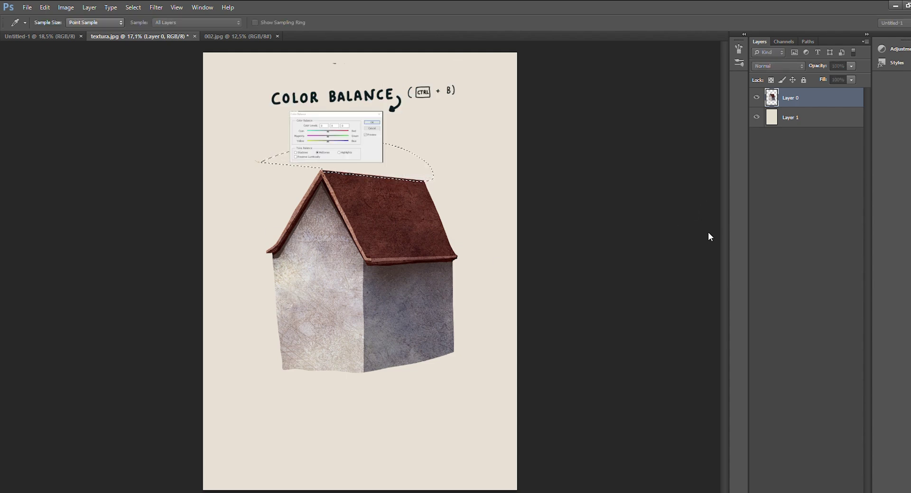
click(737, 139)
key(ctrl+d)
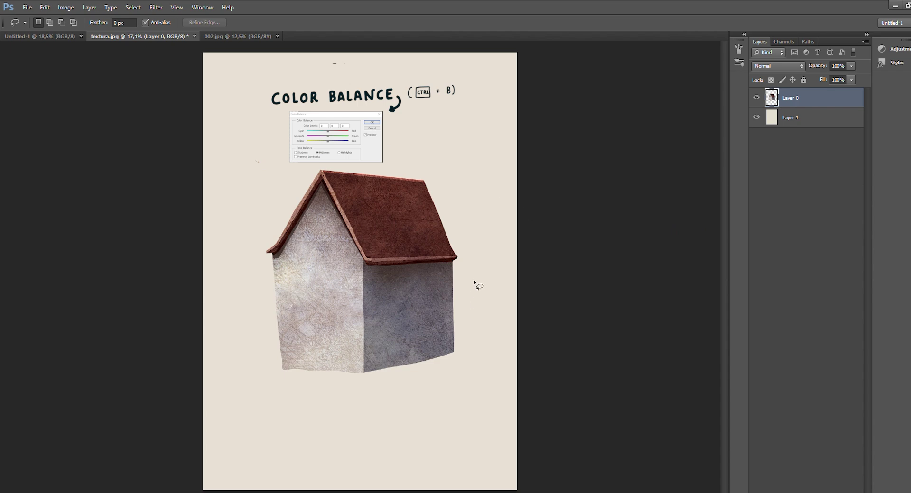
Step: Lasso a door on each wall, one gable window and two windows under the side eave, and darken them with Levels
key(z)
drag(457, 346, 402, 222)
drag(413, 312, 439, 248)
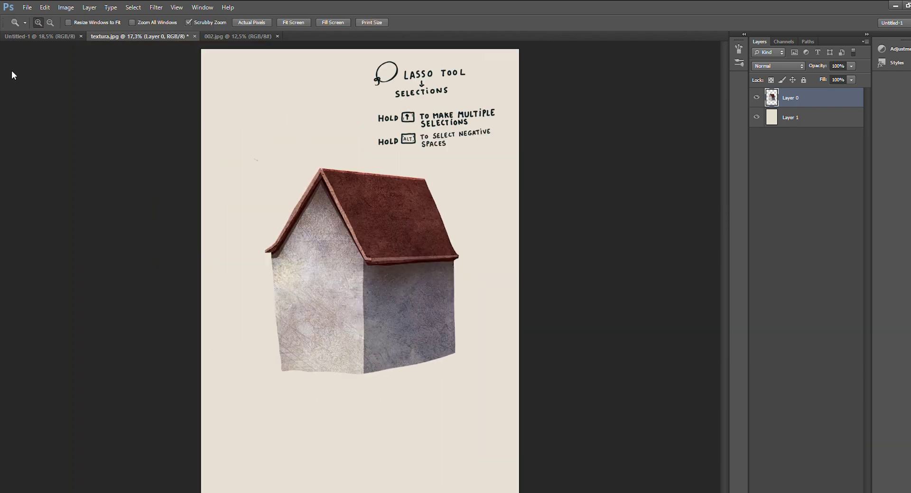
key(w)
key(l)
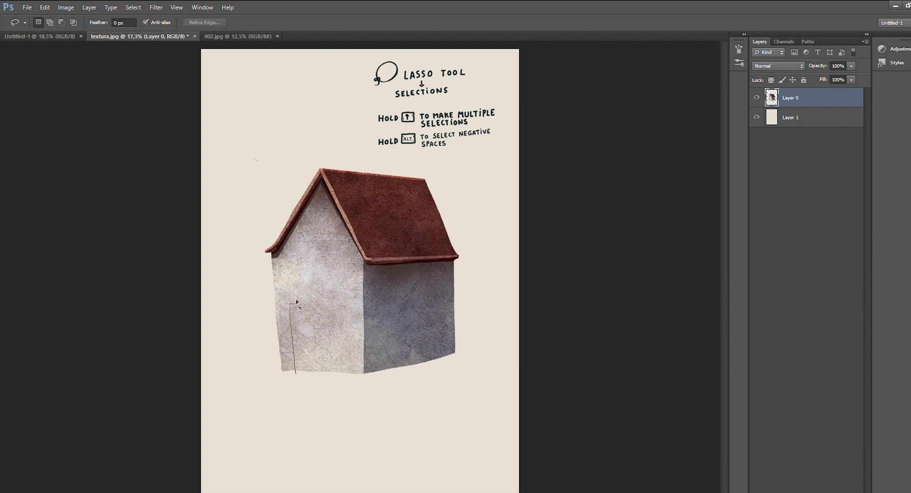
drag(308, 379, 310, 380)
key(shift)
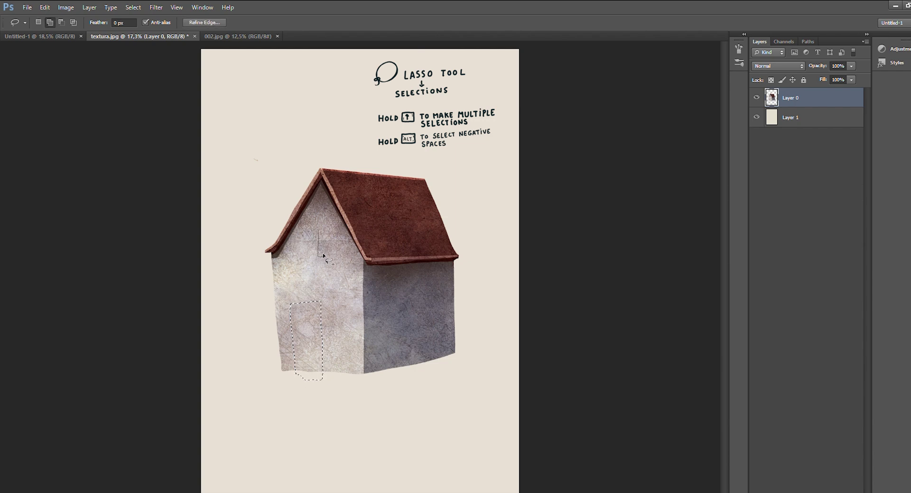
drag(329, 227, 329, 228)
drag(383, 372, 395, 362)
drag(392, 303, 374, 306)
mouse_move(374, 266)
mouse_down()
mouse_move(378, 287)
mouse_move(388, 275)
mouse_up()
mouse_move(392, 260)
mouse_down()
mouse_move(424, 275)
mouse_move(423, 293)
mouse_move(441, 289)
mouse_move(427, 264)
mouse_up()
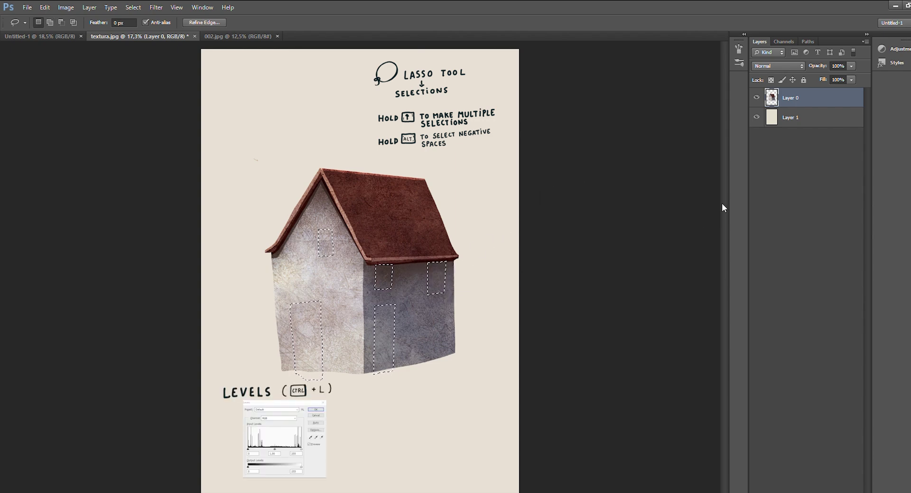
key(ctrl+l)
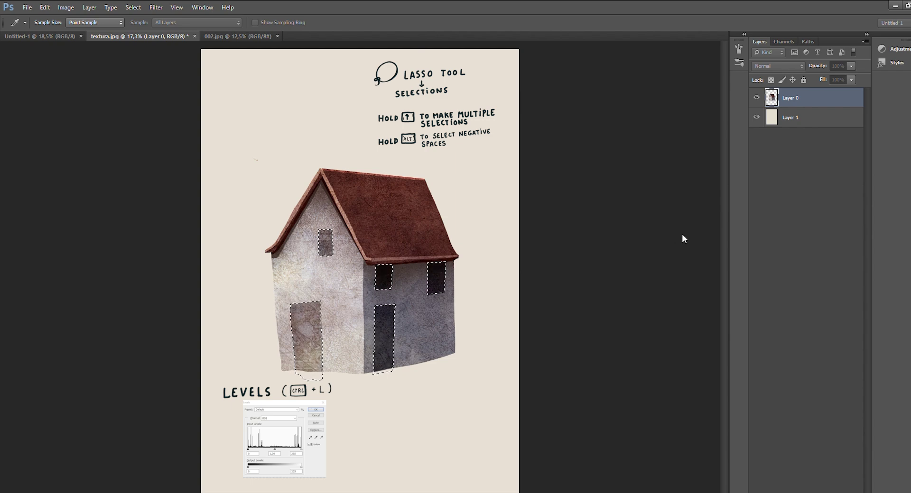
key(Return)
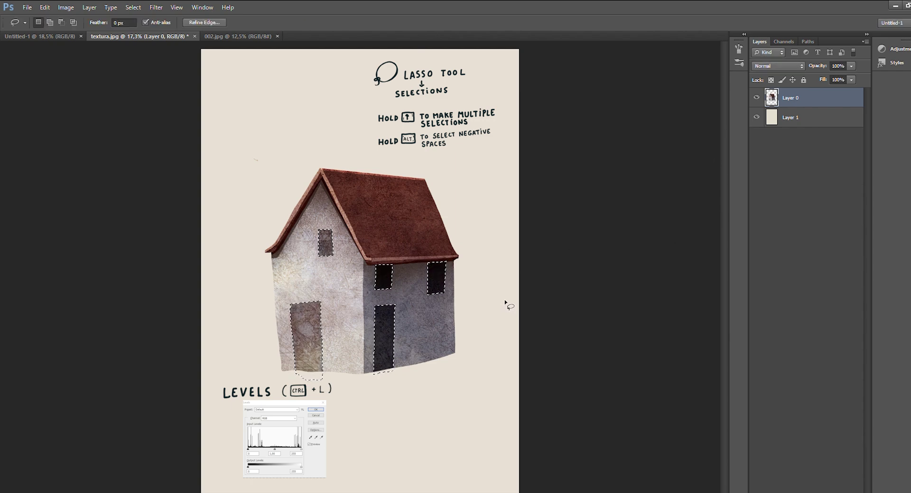
key(ctrl+d)
key(z)
drag(620, 245, 539, 300)
drag(429, 280, 444, 227)
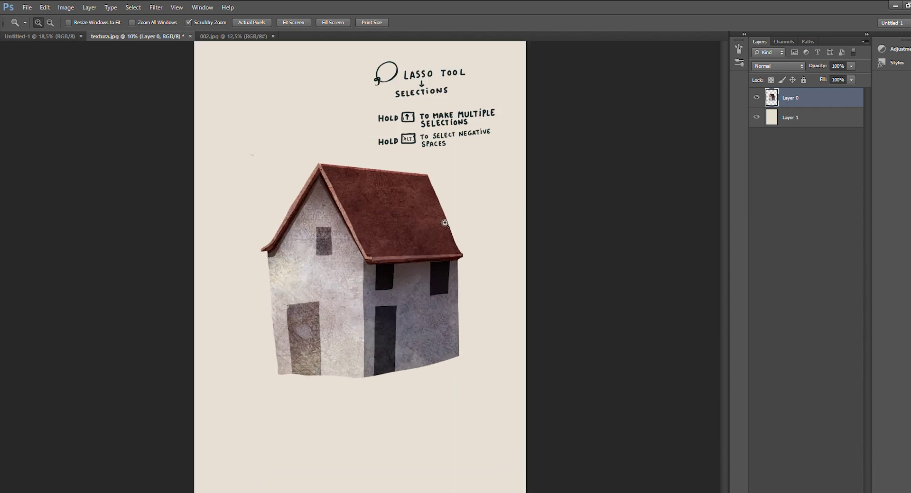
key(l)
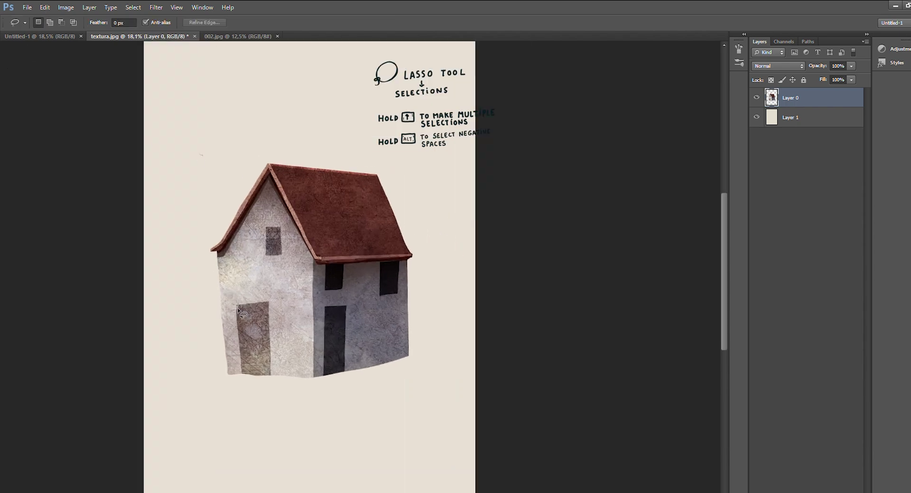
drag(241, 372, 242, 374)
key(ctrl+z)
key(ctrl+z)
key(ctrl+alt+z)
key(ctrl+alt+z)
Step: Shade the inside of the selected doors and windows with the Burn tool at 16% exposure, and clear the selection
key(o)
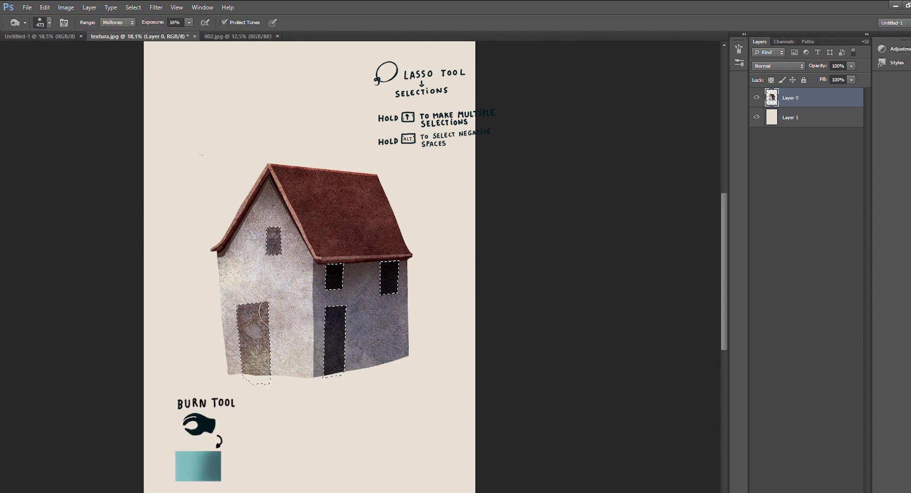
click(117, 22)
click(109, 16)
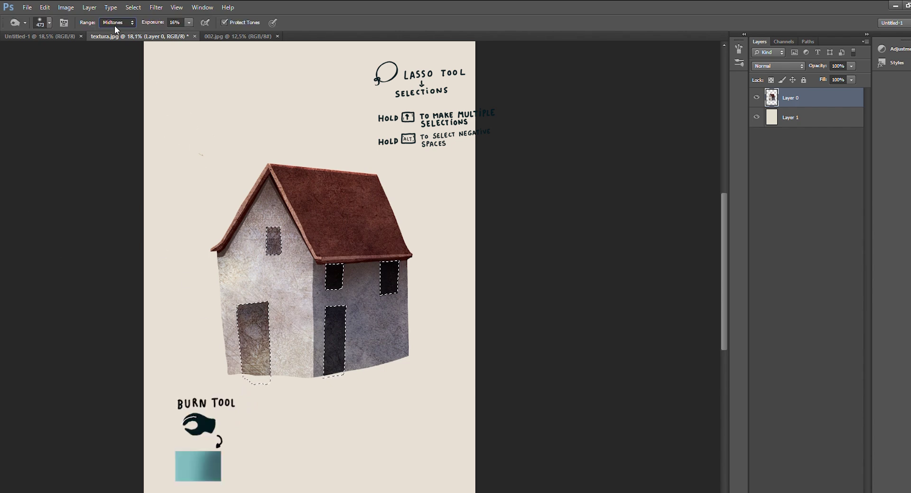
drag(271, 330, 267, 308)
mouse_move(278, 244)
mouse_down()
mouse_move(350, 260)
mouse_move(338, 325)
mouse_move(380, 284)
mouse_up()
key(l)
key(ctrl+d)
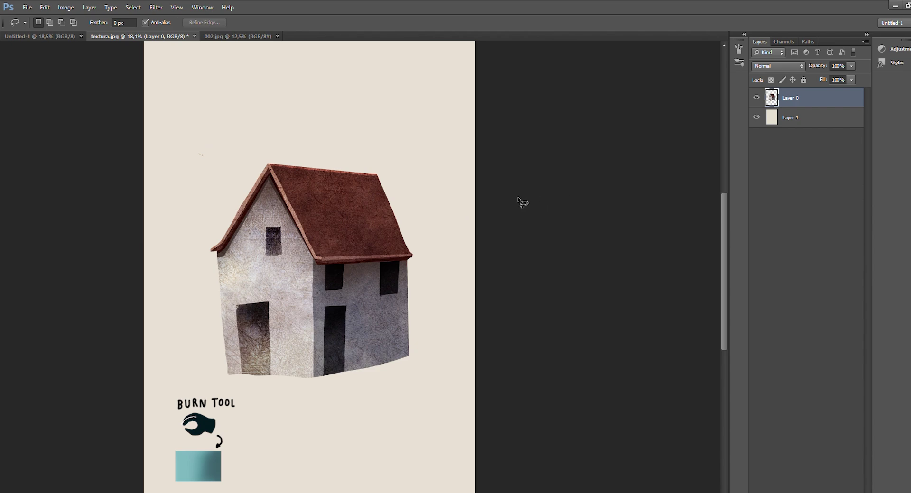
Step: Lasso the inner door panel in the gable wall's doorway, recolour it bright green with Color Balance, and deselect
drag(239, 328, 242, 354)
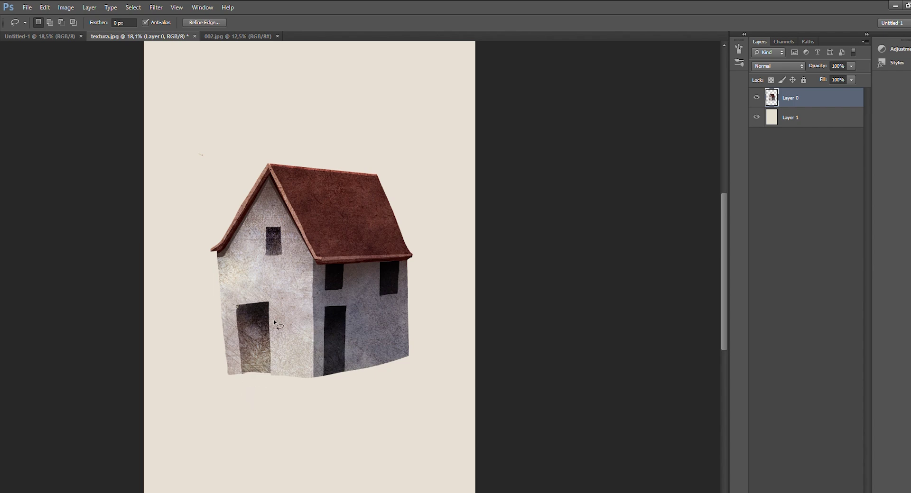
mouse_move(241, 311)
mouse_down()
mouse_move(240, 356)
mouse_move(267, 304)
mouse_up()
key(shift)
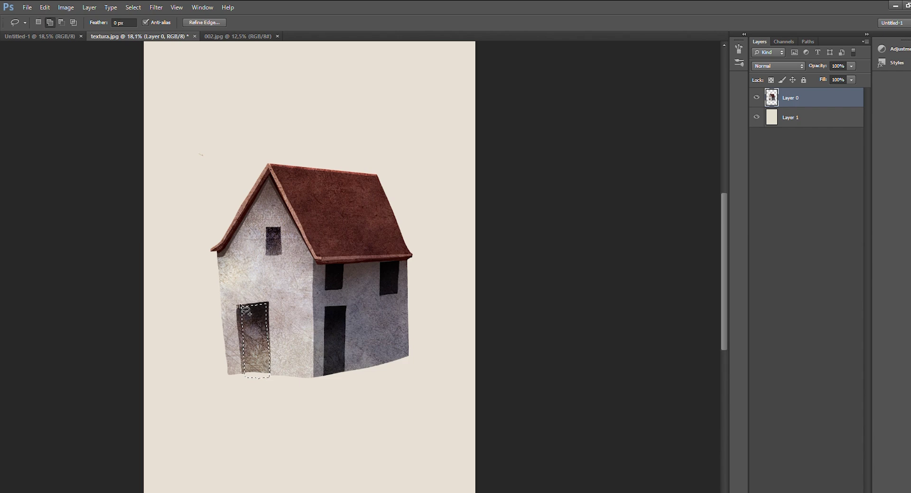
drag(266, 369, 258, 378)
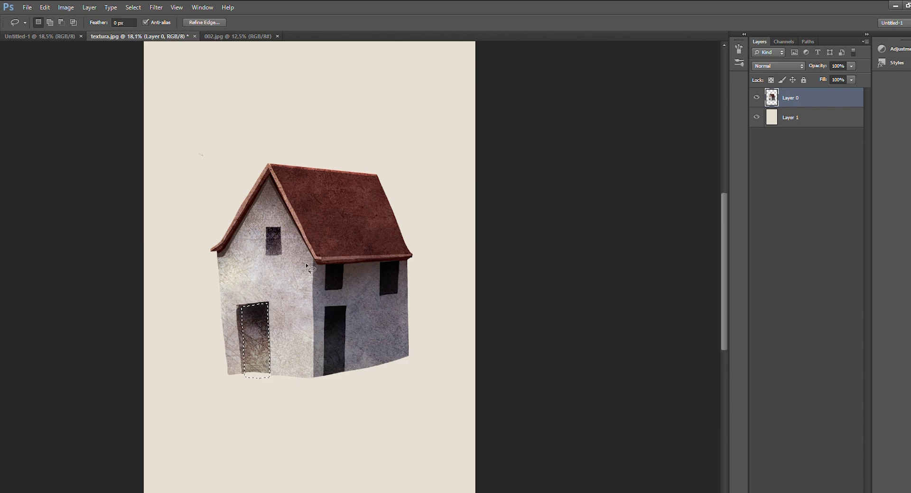
key(i)
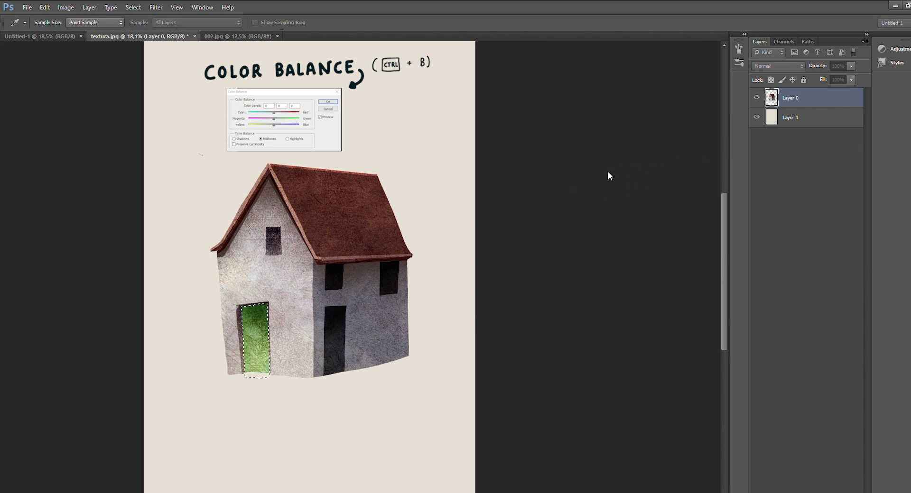
key(Return)
key(ctrl+d)
Step: Lasso the inner panes of the three windows, lighten them with Levels, tint them green with Color Balance, and deselect
mouse_move(267, 235)
mouse_down()
mouse_move(278, 252)
mouse_move(274, 229)
mouse_up()
mouse_move(326, 264)
mouse_down()
mouse_move(323, 287)
mouse_move(334, 286)
mouse_move(336, 262)
mouse_move(388, 263)
mouse_move(377, 259)
mouse_move(380, 290)
mouse_move(387, 260)
mouse_up()
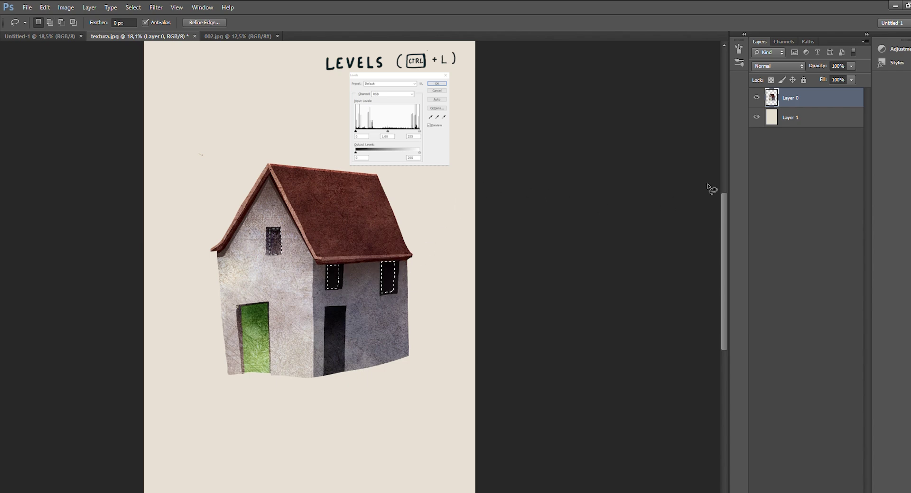
key(ctrl+l)
click(730, 144)
key(ctrl+b)
drag(596, 186, 621, 186)
click(684, 158)
key(ctrl+d)
Step: Lasso the inner door panel in the shaded wall's doorway, recolour it dark red, and deselect
key(z)
drag(503, 286, 480, 288)
key(l)
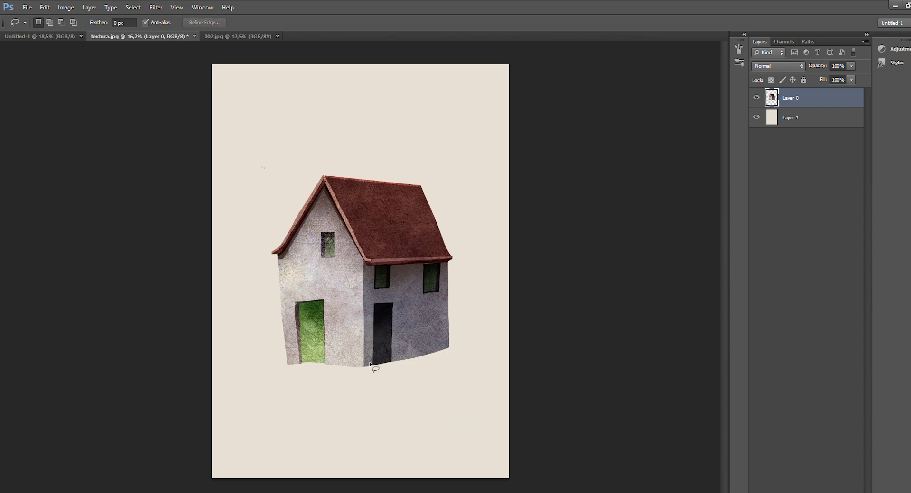
mouse_move(386, 362)
mouse_down()
mouse_move(383, 370)
mouse_move(376, 306)
mouse_move(371, 339)
mouse_move(374, 366)
mouse_move(389, 305)
mouse_up()
key(i)
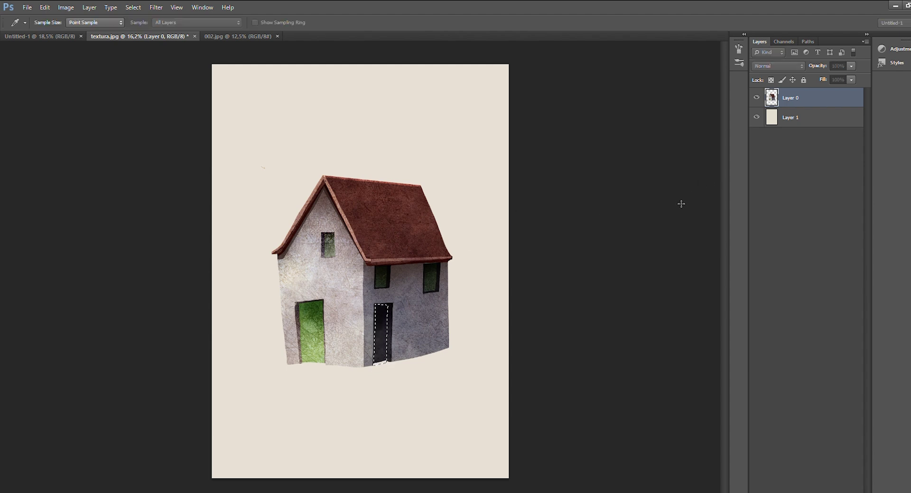
drag(604, 174, 610, 175)
click(684, 163)
key(ctrl+d)
Step: Lasso small openings near the top of the green door, darken them, and clear the selection
key(z)
mouse_move(512, 270)
mouse_down()
mouse_move(452, 331)
mouse_move(488, 215)
mouse_move(440, 261)
mouse_move(464, 163)
mouse_move(476, 209)
mouse_move(469, 202)
mouse_up()
key(l)
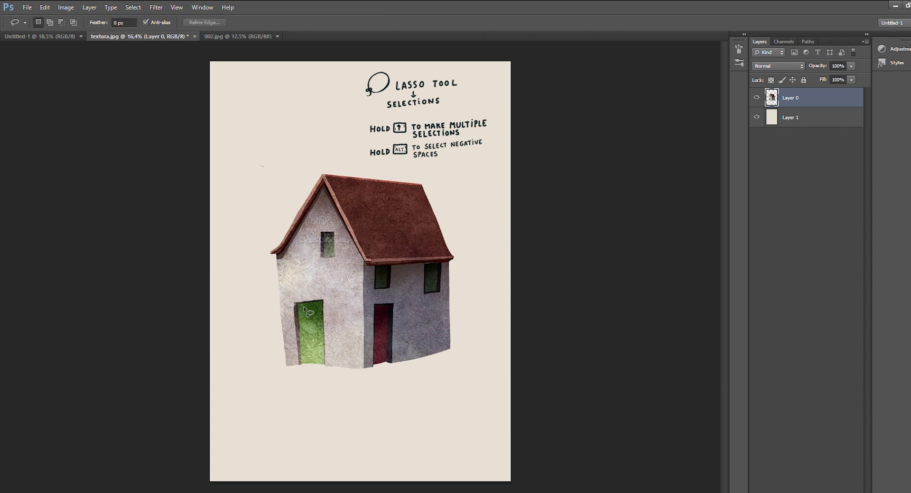
drag(308, 307, 308, 308)
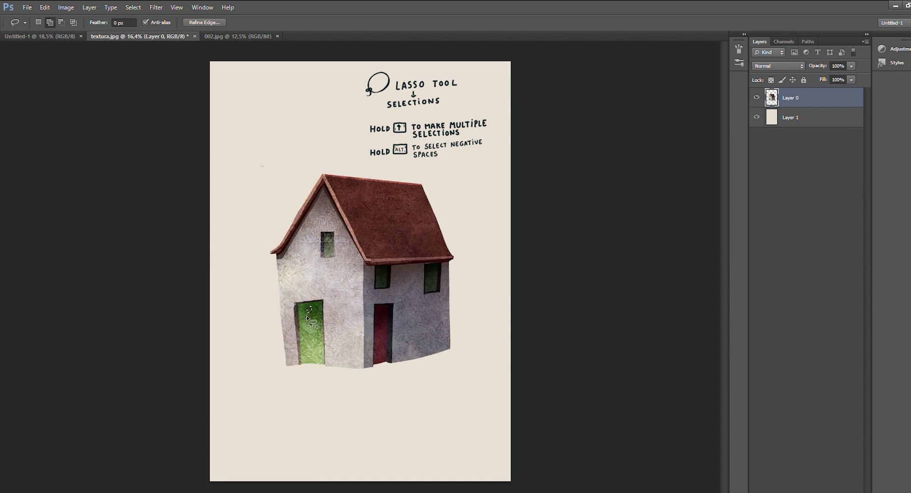
key(i)
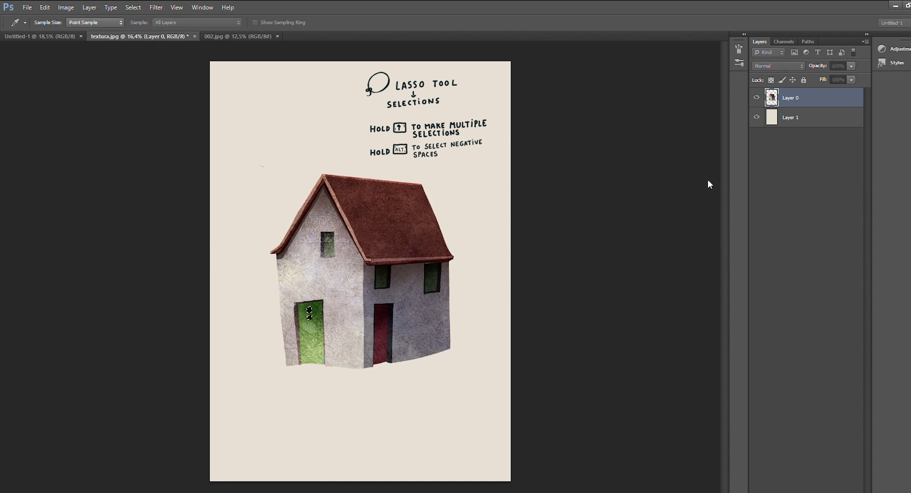
key(l)
key(ctrl+d)
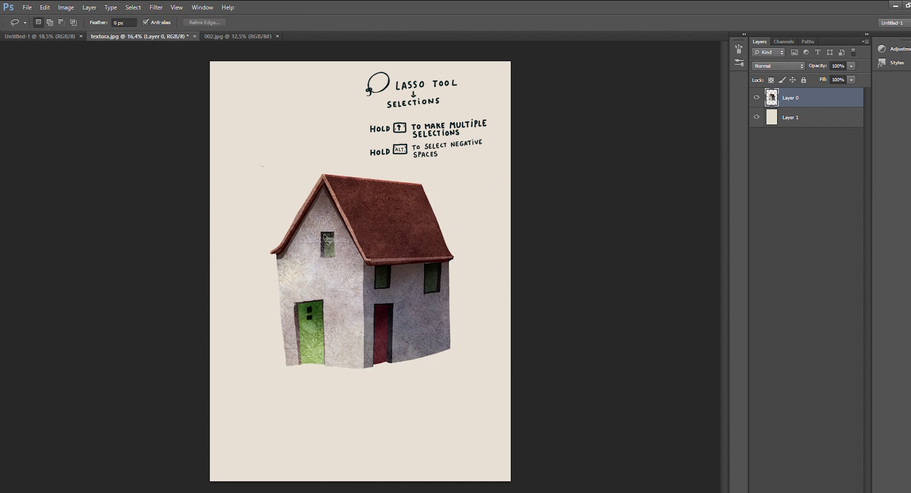
Step: Lasso small glass panes in all three windows and darken them so green glazing bars remain, and deselect
drag(325, 238, 326, 236)
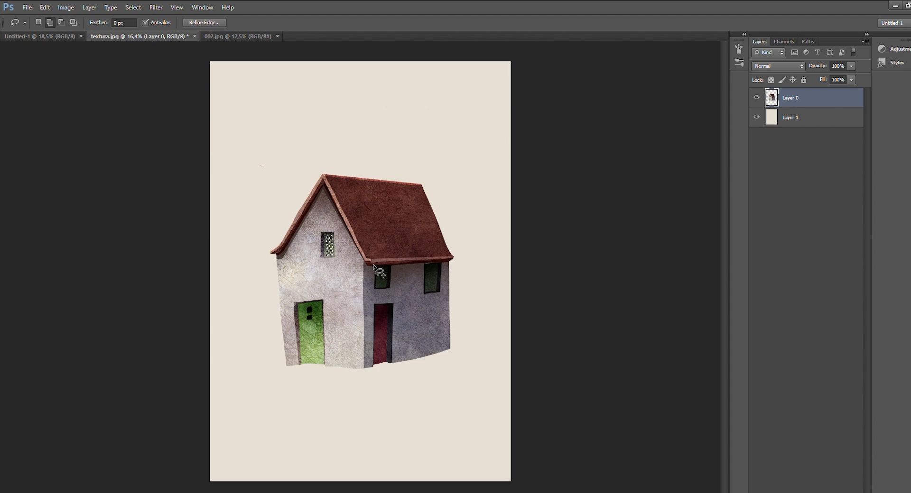
drag(379, 269, 383, 286)
mouse_move(423, 268)
mouse_down()
mouse_move(438, 264)
mouse_move(423, 269)
mouse_move(437, 293)
mouse_up()
key(i)
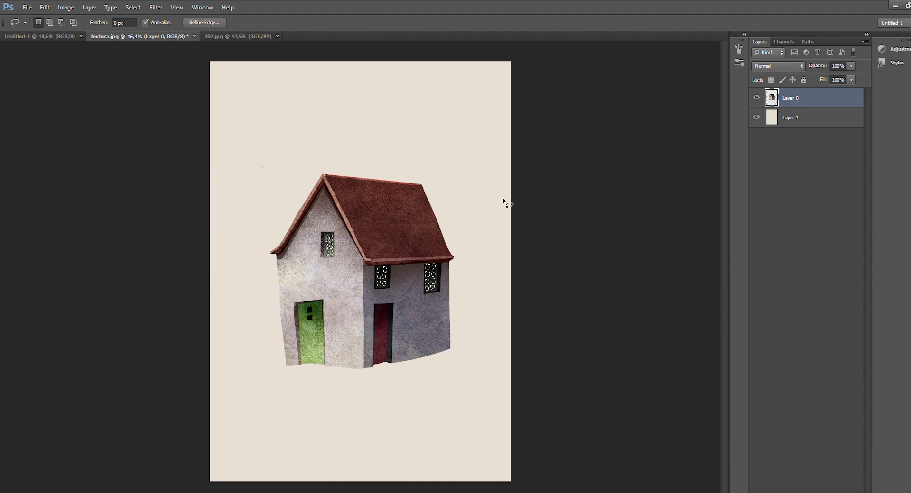
key(ctrl+d)
Step: Lasso a decorative frame around the red door, invert the selection, and burn the surrounding wall with range Shadows at 16% exposure
key(l)
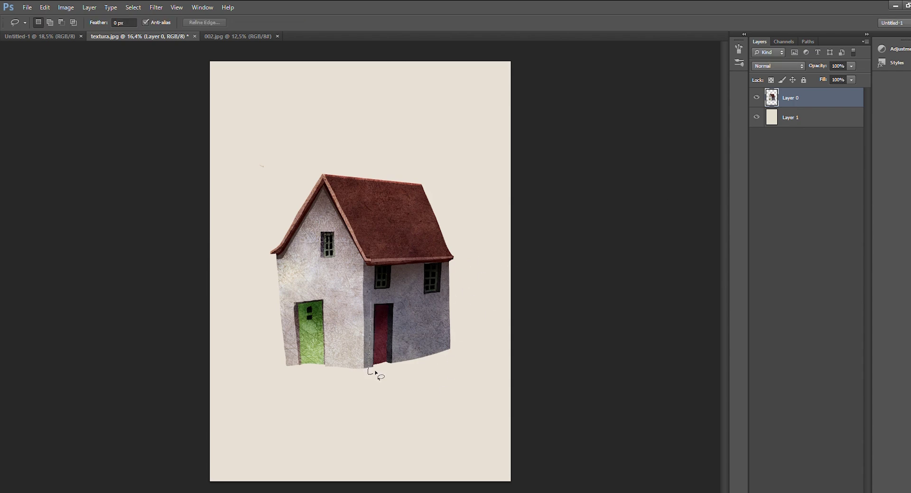
mouse_move(392, 354)
mouse_down()
mouse_move(396, 303)
mouse_move(370, 297)
mouse_up()
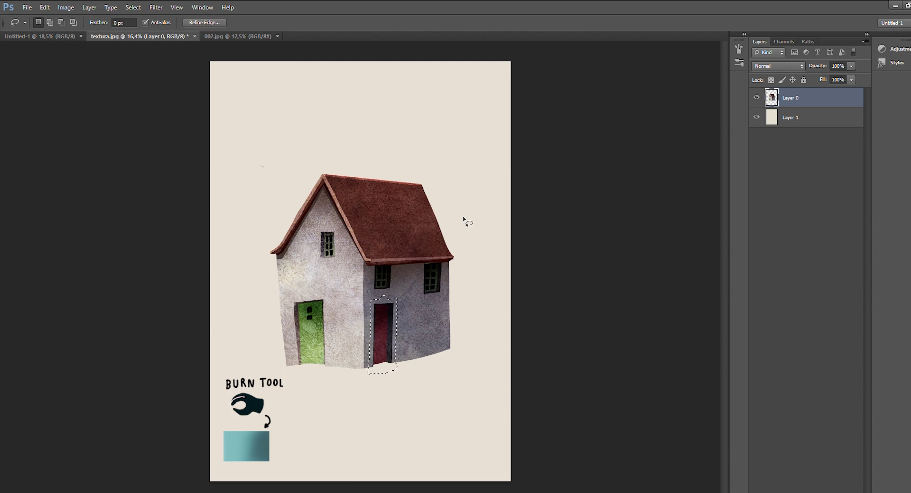
key(i)
key(l)
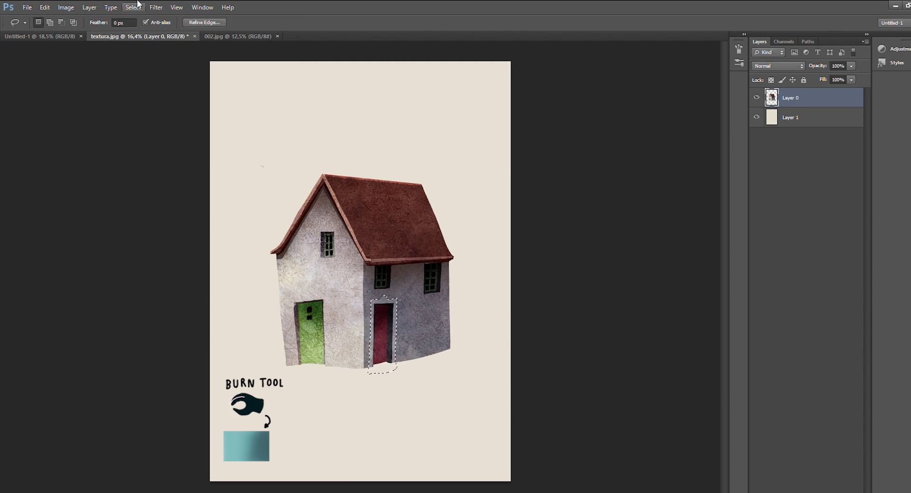
key(ctrl+shift+i)
key(o)
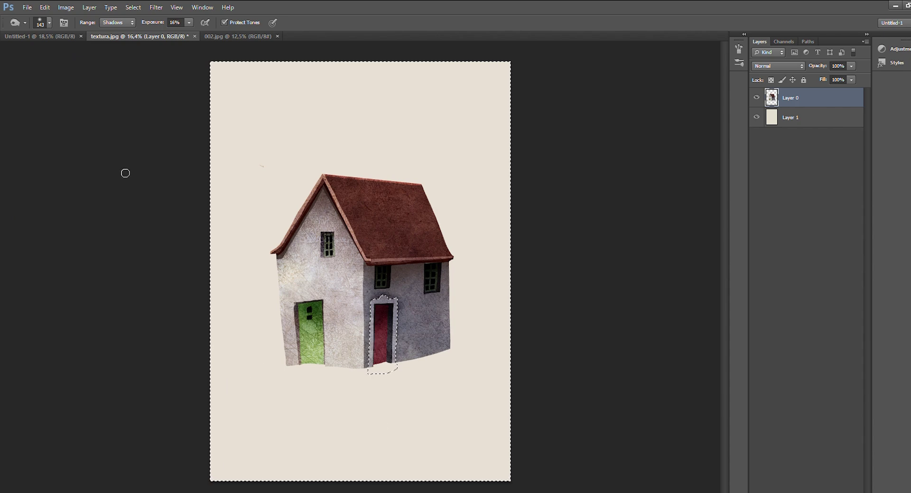
key(ctrl+d)
Step: Lasso a decorative frame around the green door and a band along the base of both walls, and recolour them warm yellow-ochre
key(l)
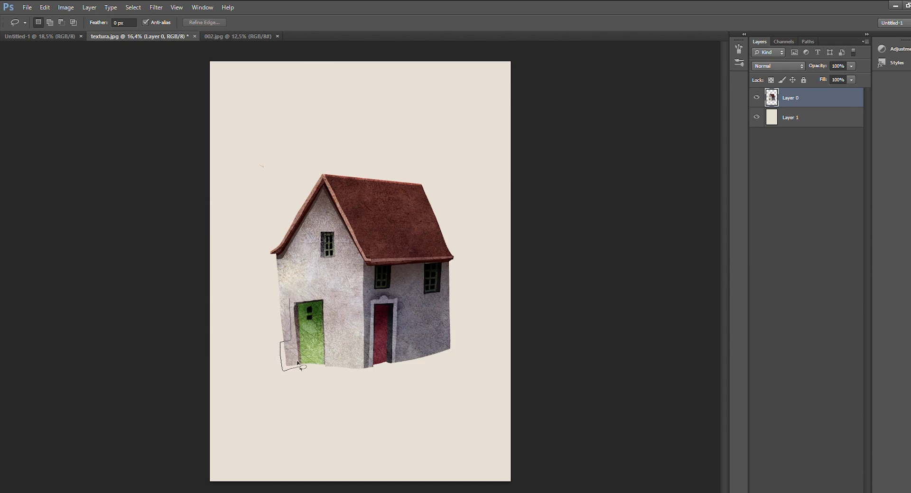
drag(294, 302, 315, 299)
drag(294, 299, 295, 302)
mouse_move(351, 340)
mouse_down()
mouse_move(368, 344)
mouse_move(369, 357)
mouse_move(335, 377)
mouse_up()
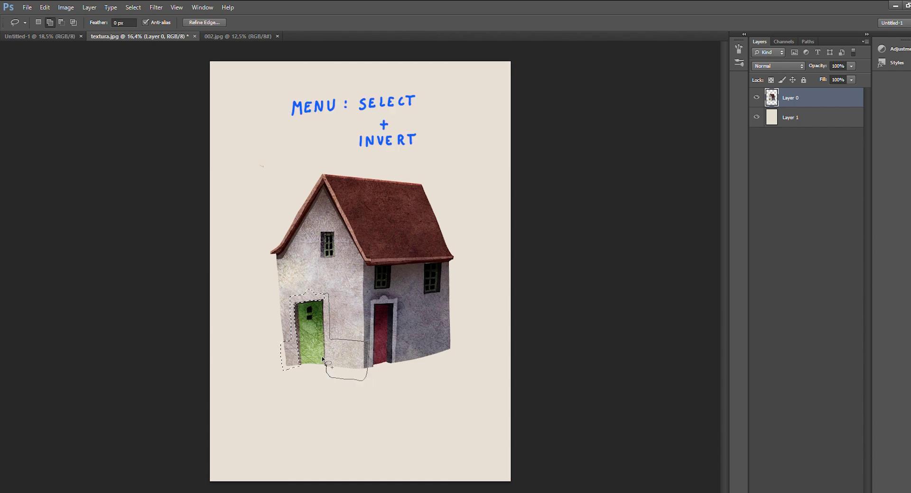
drag(321, 297, 323, 297)
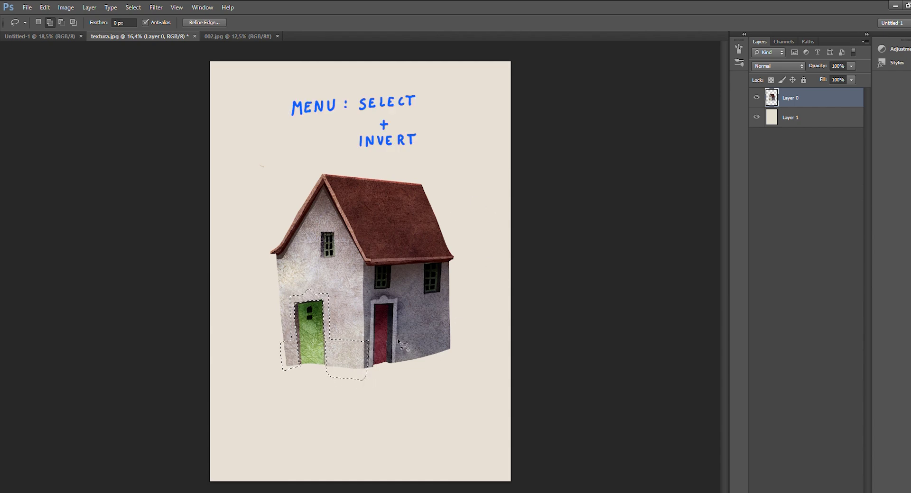
mouse_move(394, 352)
mouse_down()
mouse_move(455, 351)
mouse_move(454, 323)
mouse_up()
key(i)
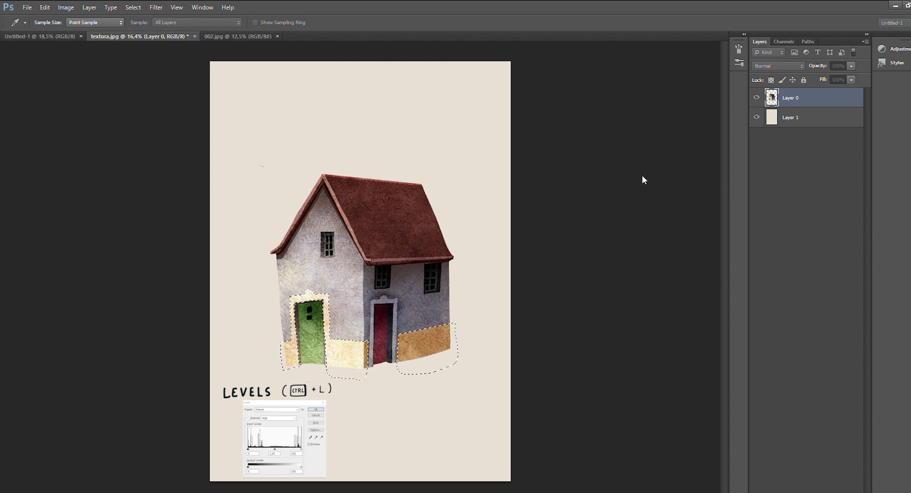
click(684, 161)
key(z)
drag(507, 310, 474, 321)
key(ctrl+0)
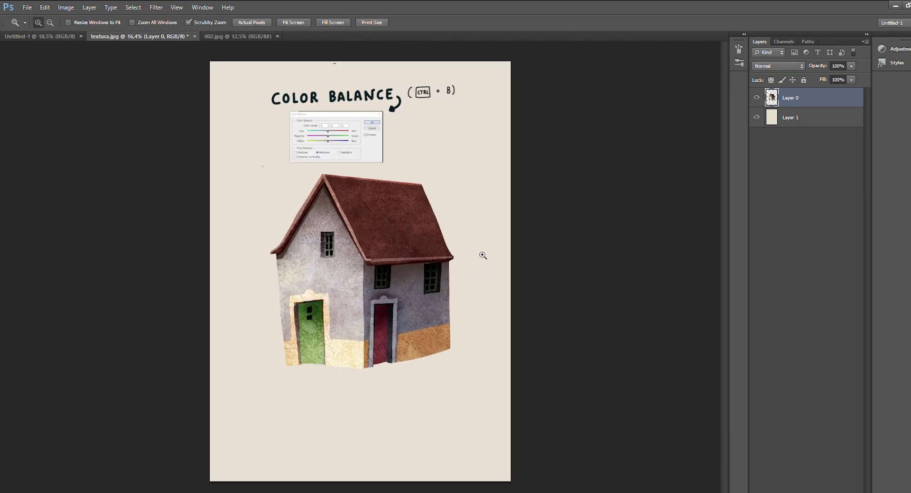
Step: Invert the trim selection, burn the wall around the green door's frame with range Midtones at 16% exposure, and deselect
click(132, 8)
click(142, 45)
click(9, 216)
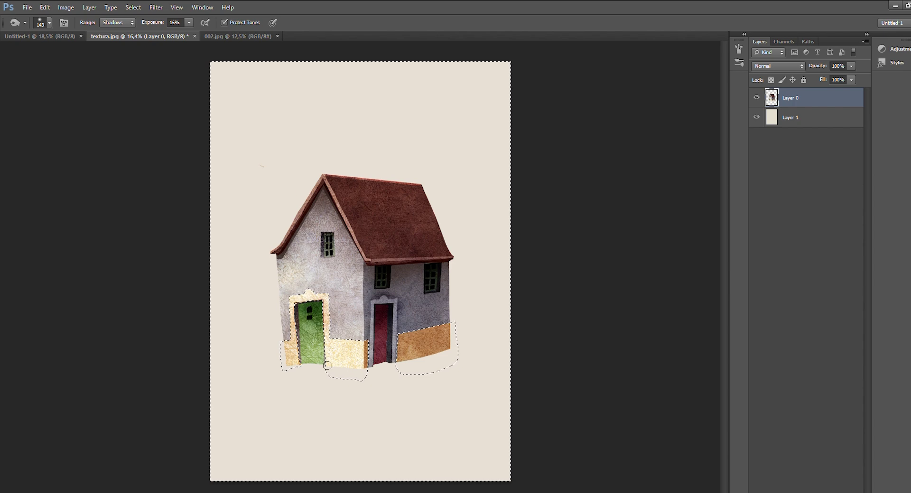
click(116, 23)
click(114, 38)
drag(289, 305, 303, 298)
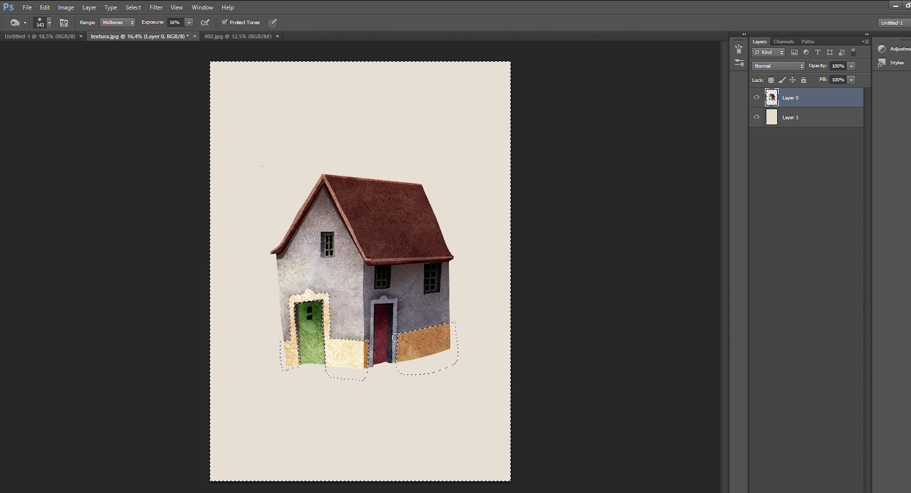
key(l)
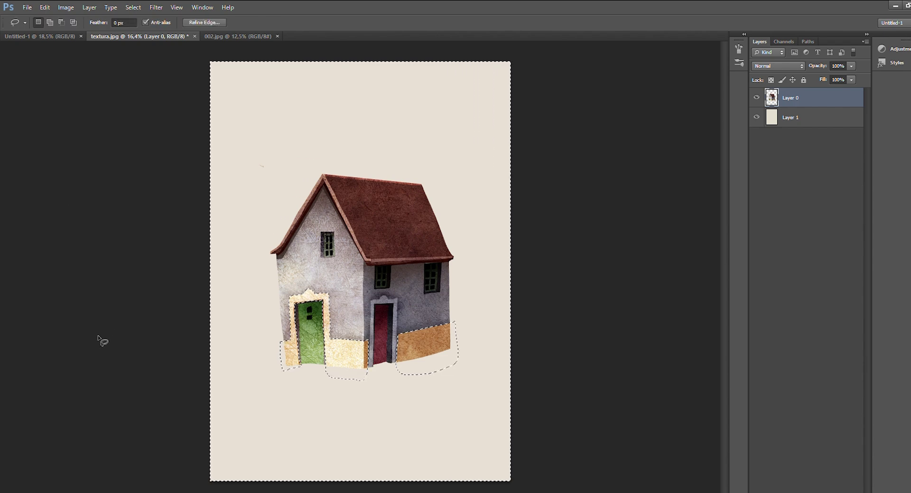
key(ctrl+d)
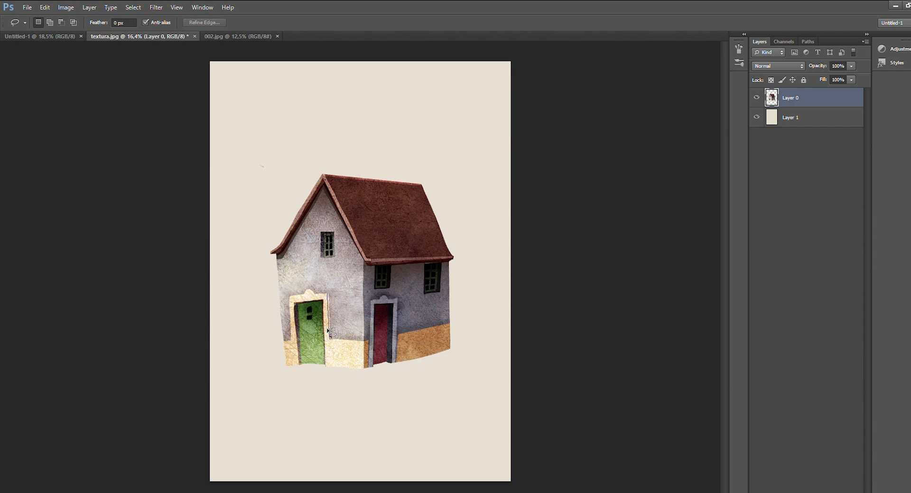
Step: Lasso a narrow strip along the outer edge of the green door's frame, darken it as a shadow, and deselect
drag(325, 293, 327, 294)
key(i)
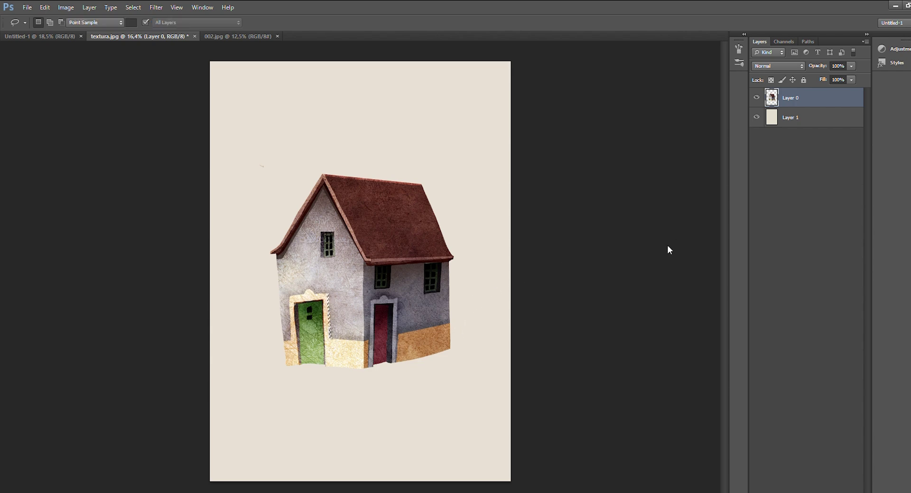
key(Return)
key(ctrl+d)
Step: Lasso a row of small notches under the sloping roof edge on the gable's outer side, darken them, and deselect
key(z)
drag(508, 350, 480, 341)
drag(408, 323, 442, 256)
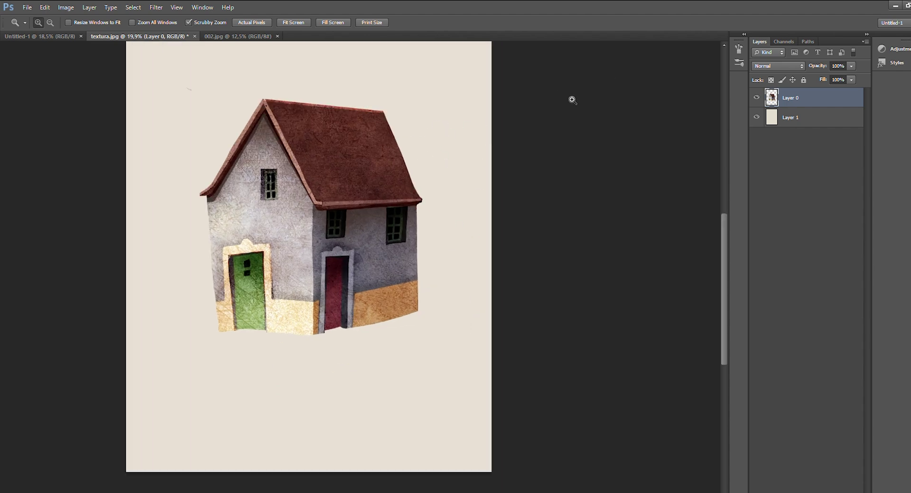
key(l)
drag(209, 194, 251, 141)
click(207, 195)
drag(206, 195, 263, 105)
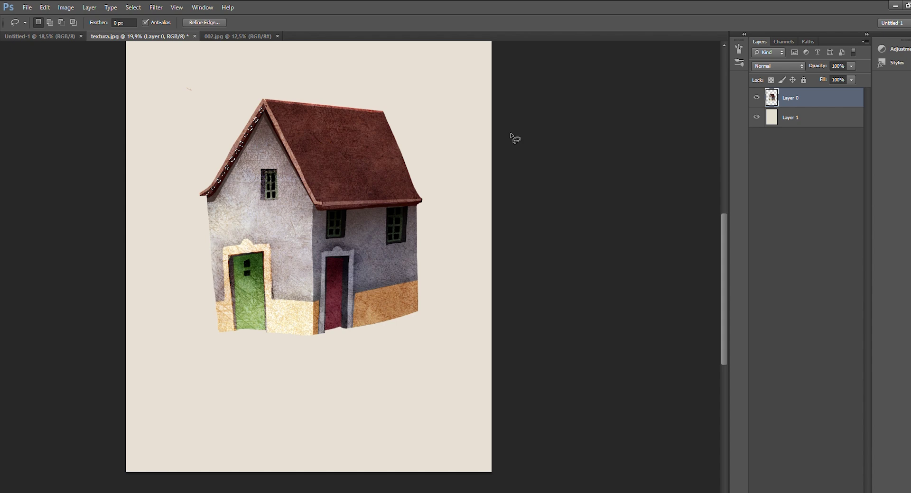
key(ctrl+d)
Step: Lasso vertical trim strips along the three wall corners above the base band and recolour them pale yellow
key(z)
drag(449, 326, 449, 230)
key(l)
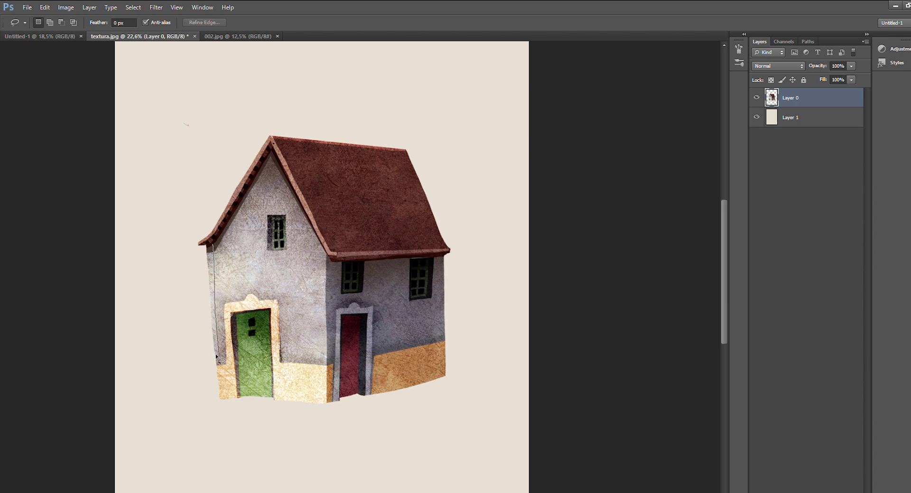
drag(208, 362, 216, 365)
drag(322, 250, 320, 360)
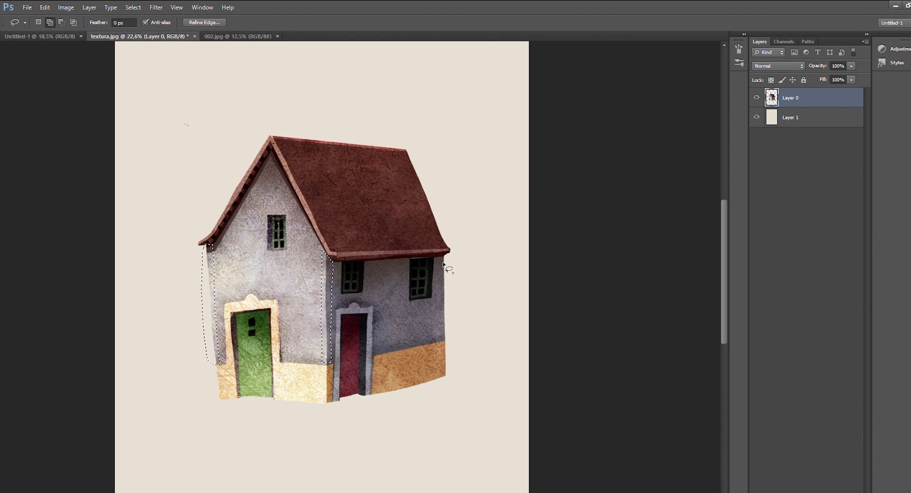
drag(447, 256, 448, 258)
key(i)
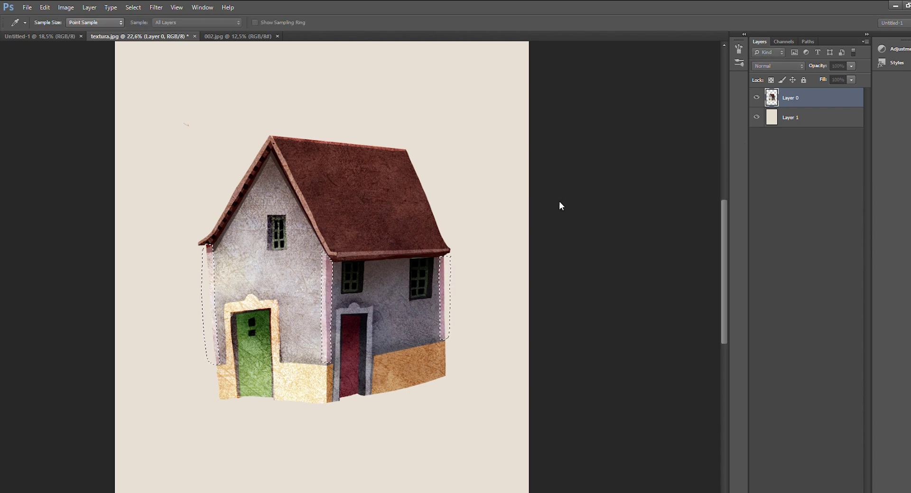
key(l)
Step: Invert the corner-strip selection, burn the walls beside the strips with range Midtones at 16% exposure, and deselect
click(130, 8)
click(136, 43)
click(6, 216)
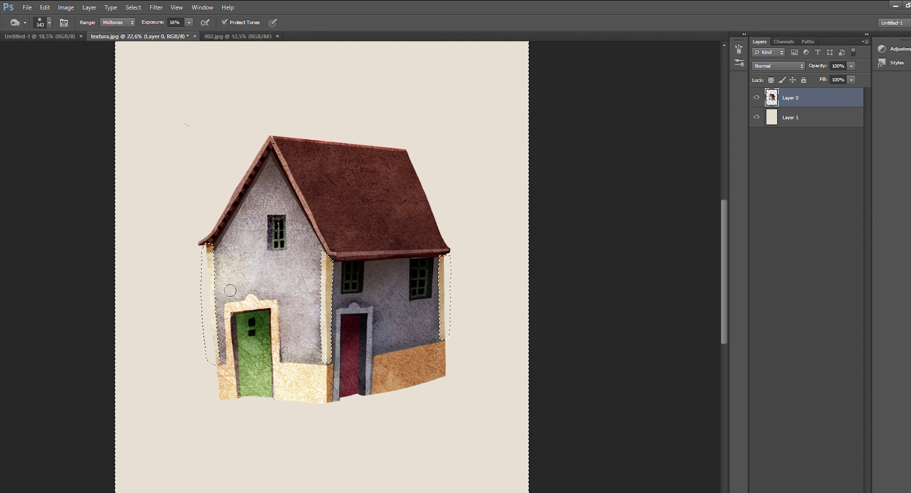
key(l)
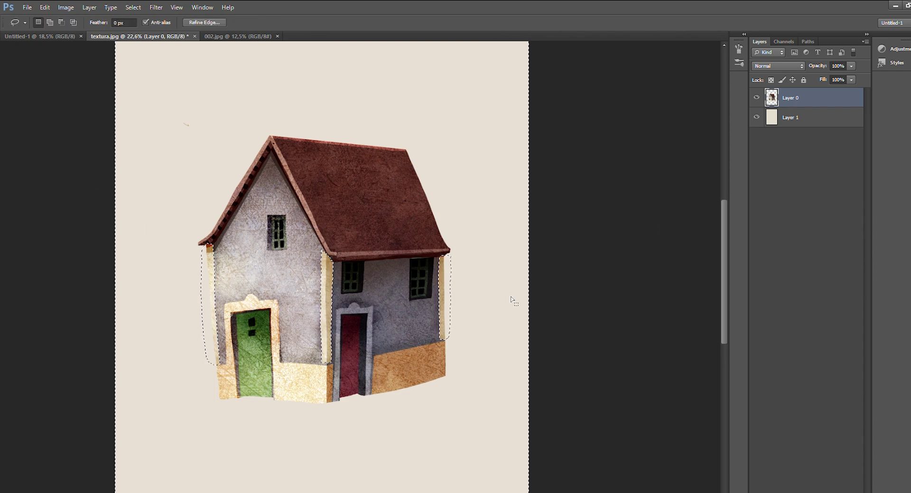
key(ctrl+space)
key(ctrl+d)
Step: Lasso decorative frames around all three windows, lighten them, and shift them to a warm beige with Color Balance
key(ctrl+space)
drag(488, 301, 448, 355)
drag(434, 277, 468, 234)
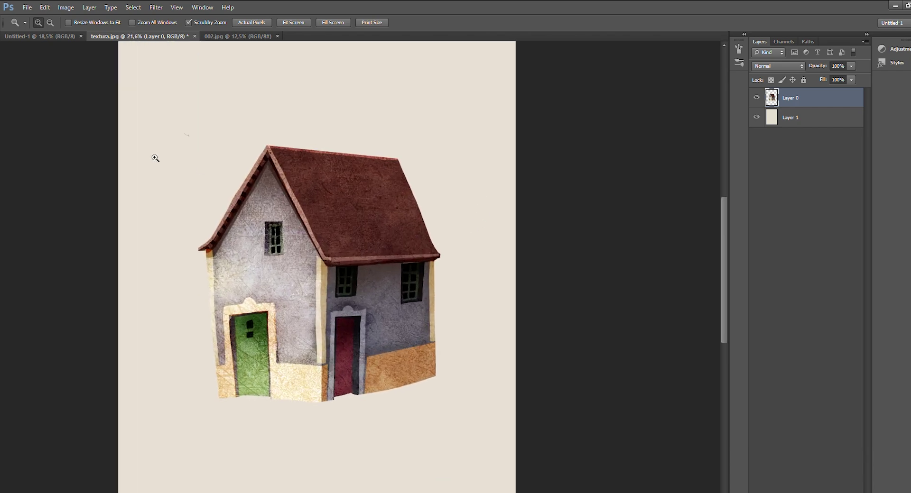
key(l)
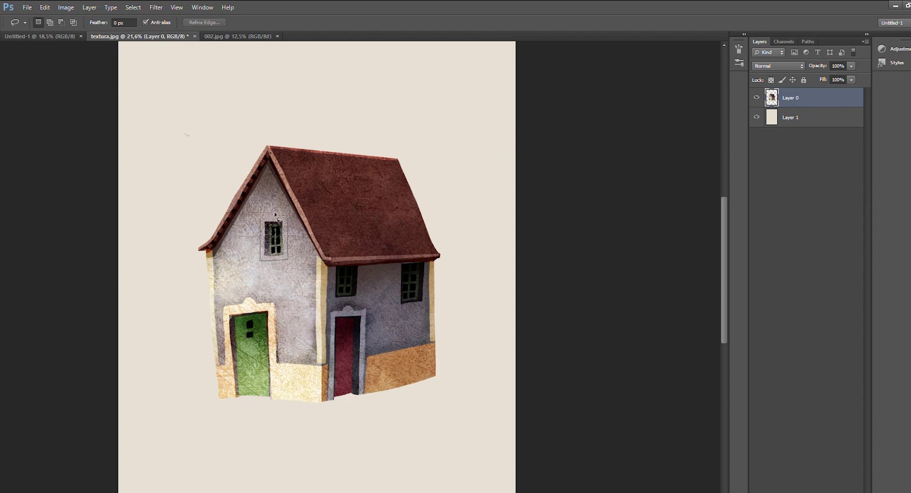
drag(261, 216, 264, 214)
key(shift)
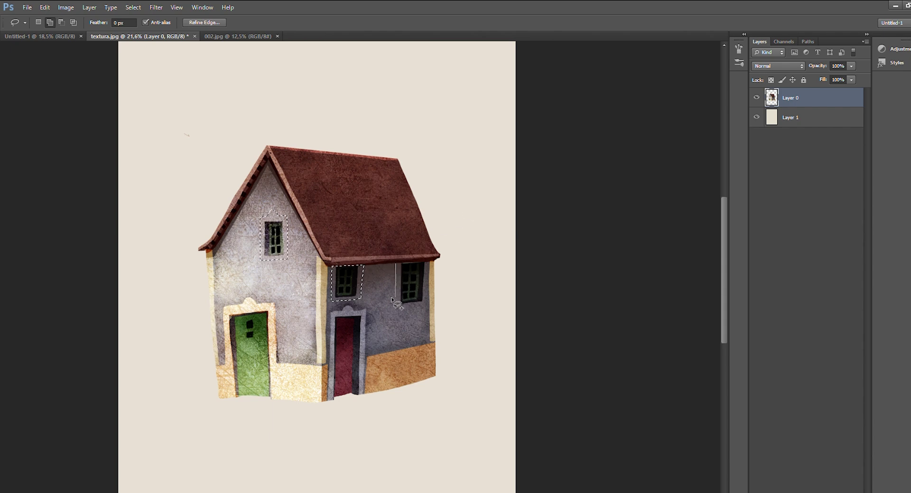
drag(426, 260, 427, 262)
key(i)
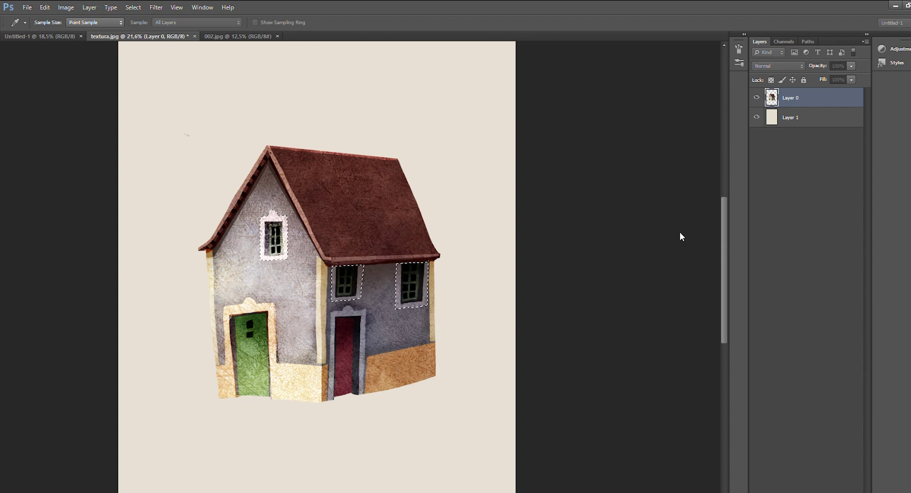
click(741, 138)
key(ctrl+b)
mouse_move(593, 182)
mouse_down()
mouse_move(603, 178)
mouse_move(590, 181)
mouse_up()
key(Return)
key(l)
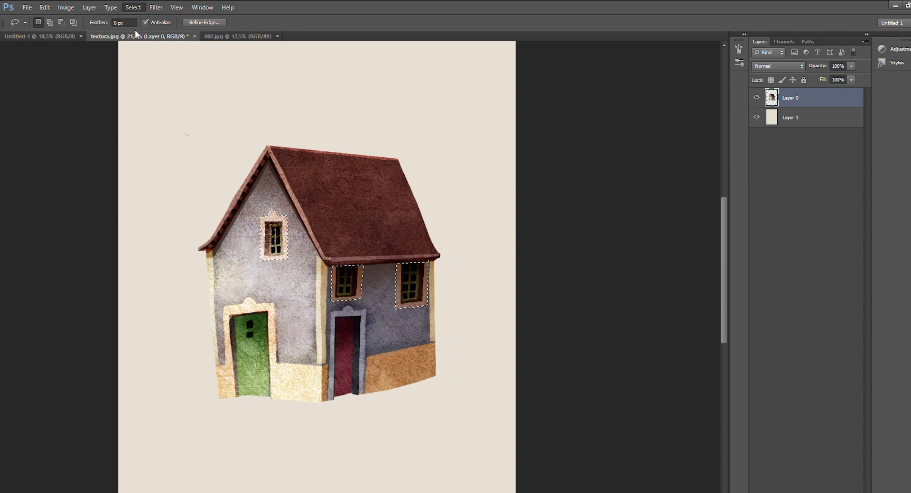
Step: Invert the window-frame selection, burn the surrounding walls with range Midtones at 16% exposure, and deselect
key(ctrl+shift+i)
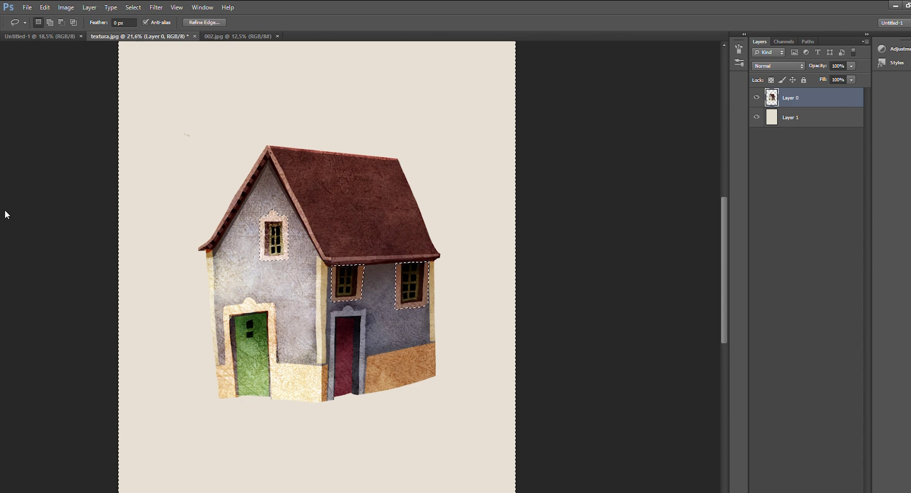
key(o)
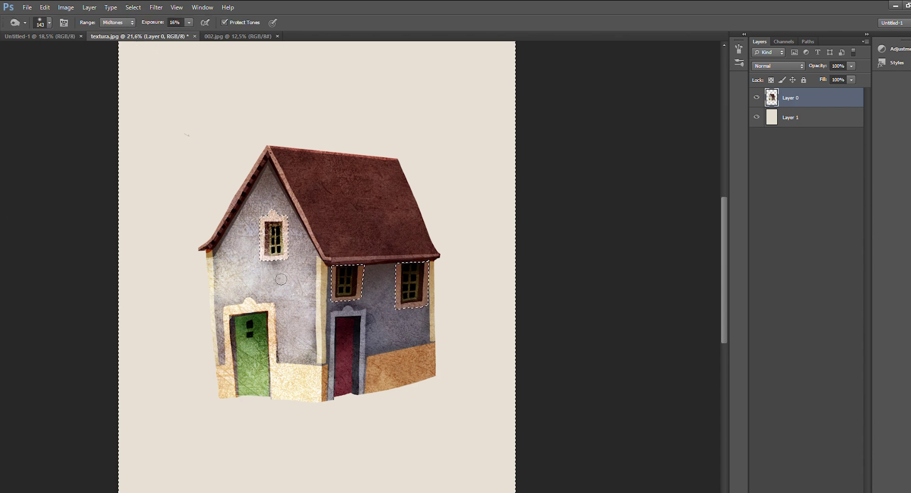
drag(288, 258, 279, 321)
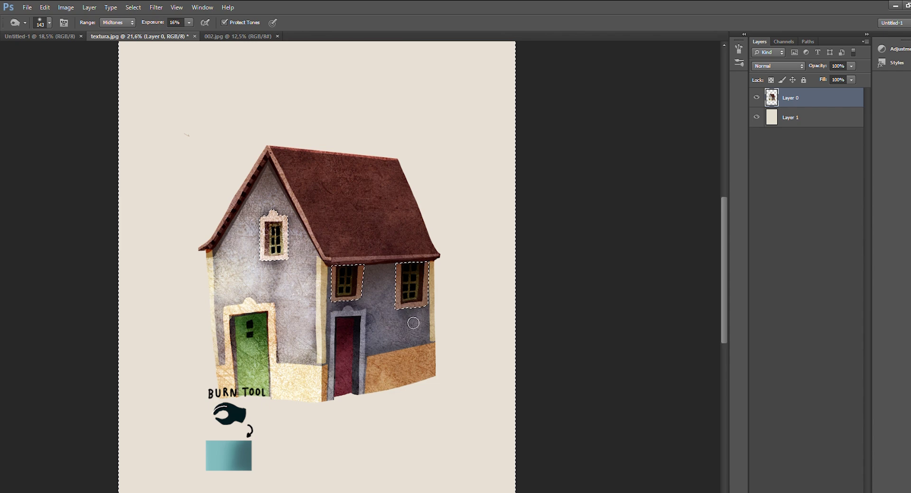
key(l)
click(45, 136)
Step: Enlarge the Burn brush to 825 px, set its range to Shadows, and darken the side wall with the red door
key(z)
drag(503, 294, 461, 329)
mouse_move(431, 215)
mouse_down()
mouse_move(437, 197)
mouse_move(449, 233)
mouse_move(439, 227)
mouse_up()
key(o)
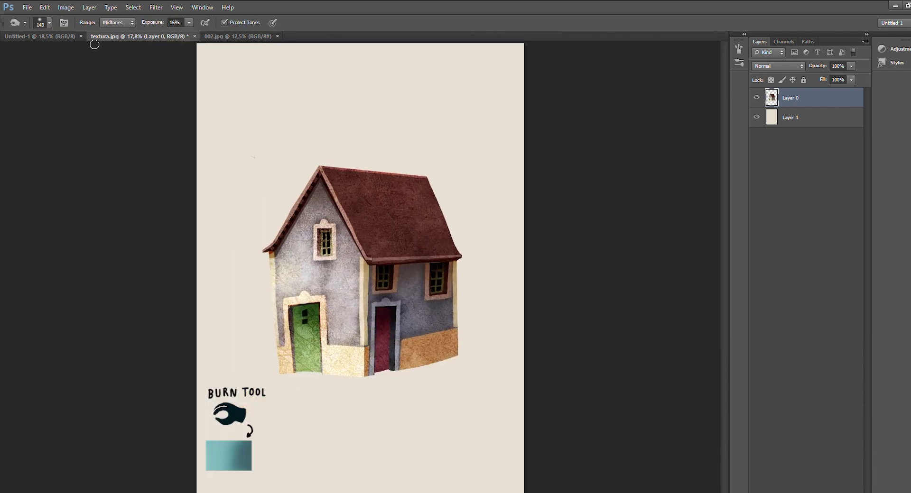
click(124, 34)
click(99, 52)
drag(101, 52, 76, 52)
mouse_move(471, 332)
mouse_down()
mouse_move(463, 305)
mouse_move(427, 386)
mouse_move(482, 351)
mouse_move(450, 249)
mouse_move(411, 251)
mouse_up()
Step: Set the Burn range to Highlights and darken the base band, the corner trim and the lower front wall
click(112, 26)
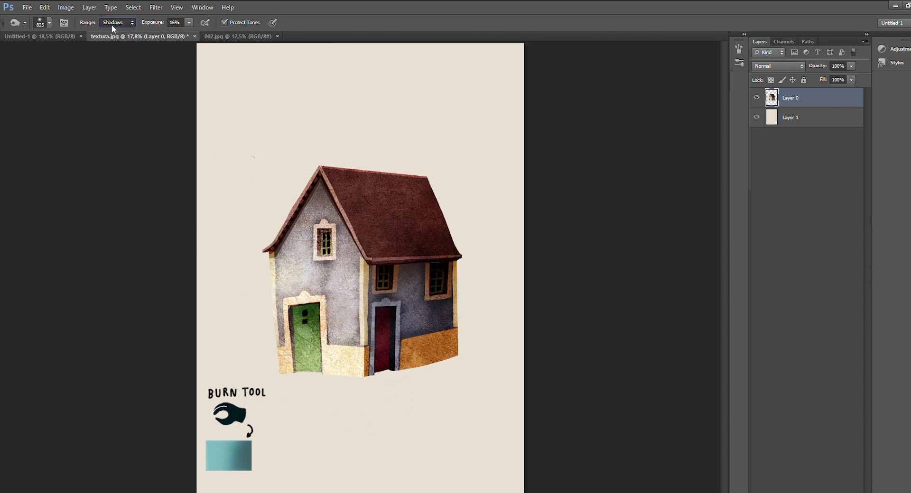
click(112, 39)
mouse_move(350, 400)
mouse_down()
mouse_move(323, 406)
mouse_move(385, 399)
mouse_move(313, 403)
mouse_move(465, 383)
mouse_up()
click(115, 42)
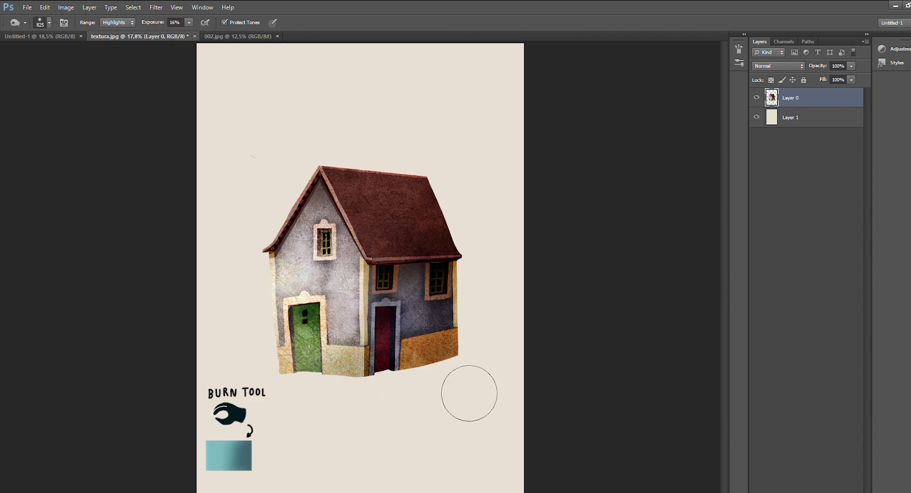
mouse_move(356, 327)
mouse_down()
mouse_move(367, 370)
mouse_move(343, 339)
mouse_move(360, 316)
mouse_up()
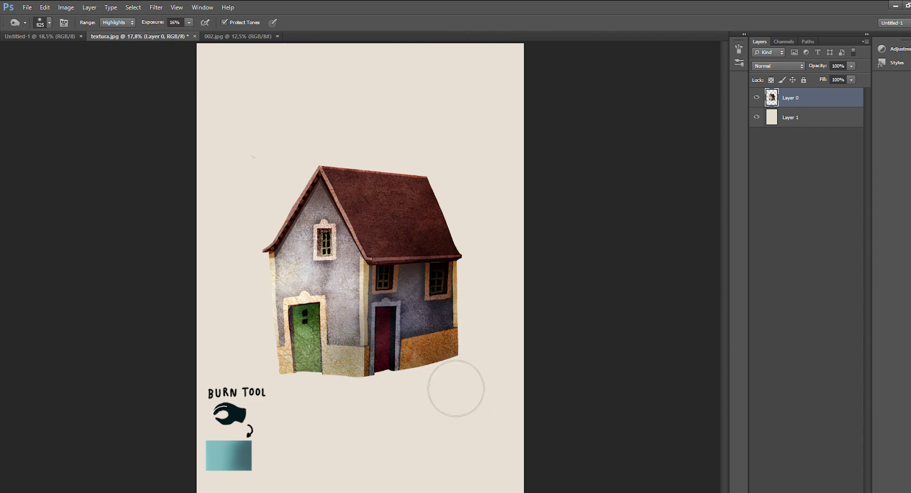
drag(286, 341, 290, 297)
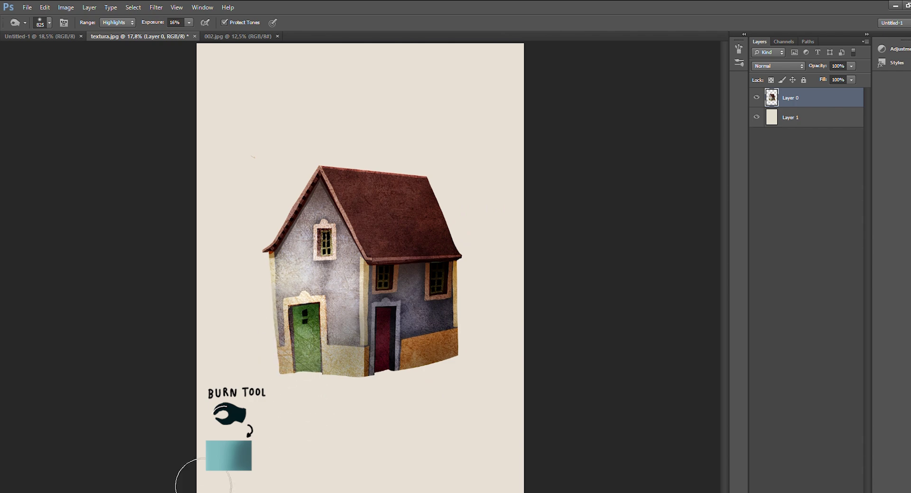
Step: Lasso zigzag rows of tile marks across the upper roof and darken them with Levels
key(z)
drag(470, 366, 415, 366)
drag(407, 275, 461, 200)
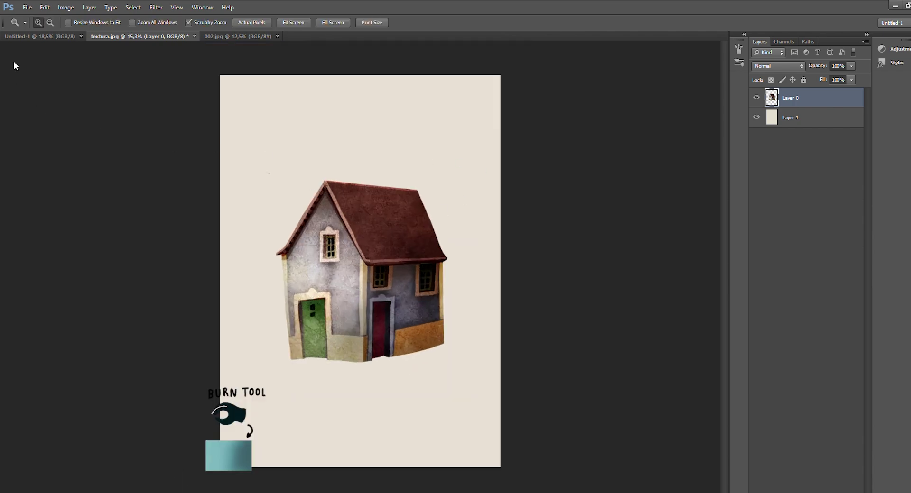
key(l)
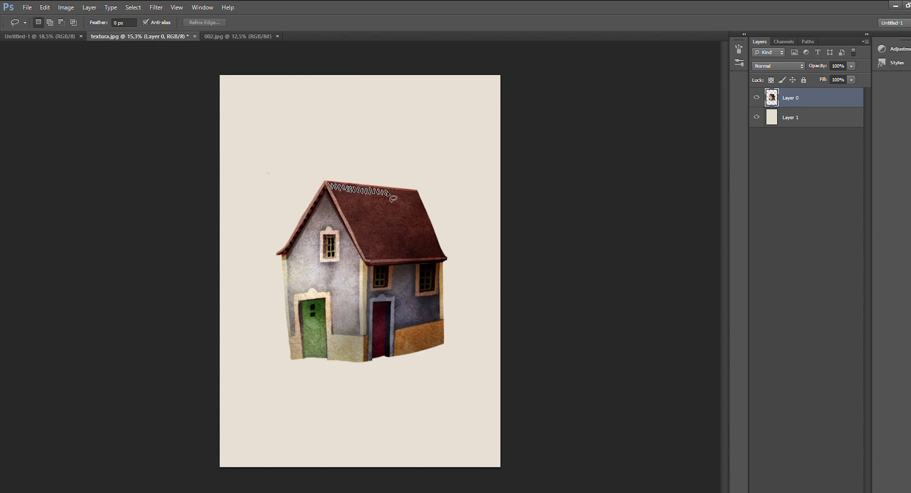
drag(416, 196, 417, 193)
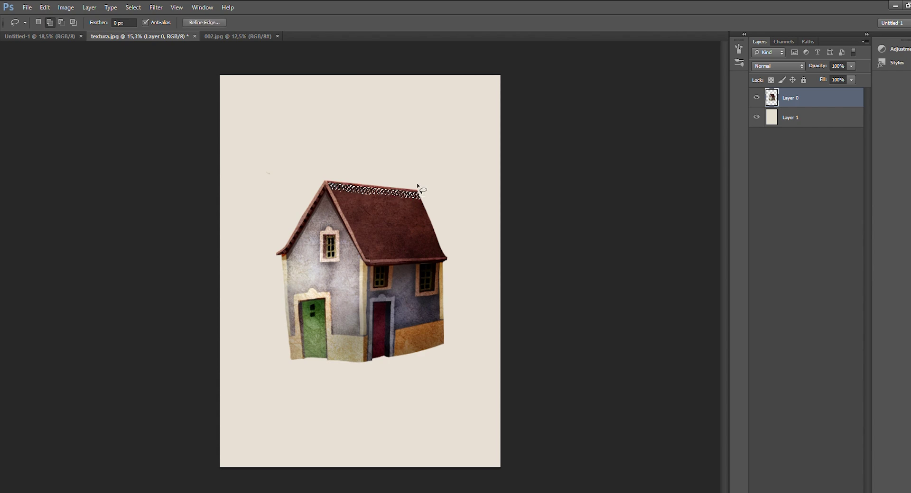
key(ctrl+l)
click(707, 230)
drag(418, 195, 419, 204)
key(ctrl+l)
click(708, 229)
key(ctrl+l)
click(671, 231)
Step: Lasso further rows of tile marks down to the roof's lower edge, darken them, and deselect
drag(429, 252, 443, 255)
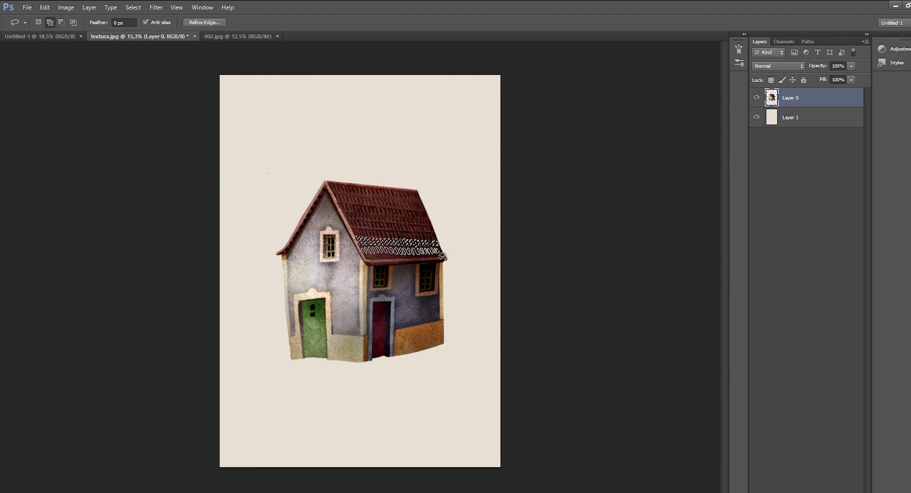
drag(369, 257, 383, 262)
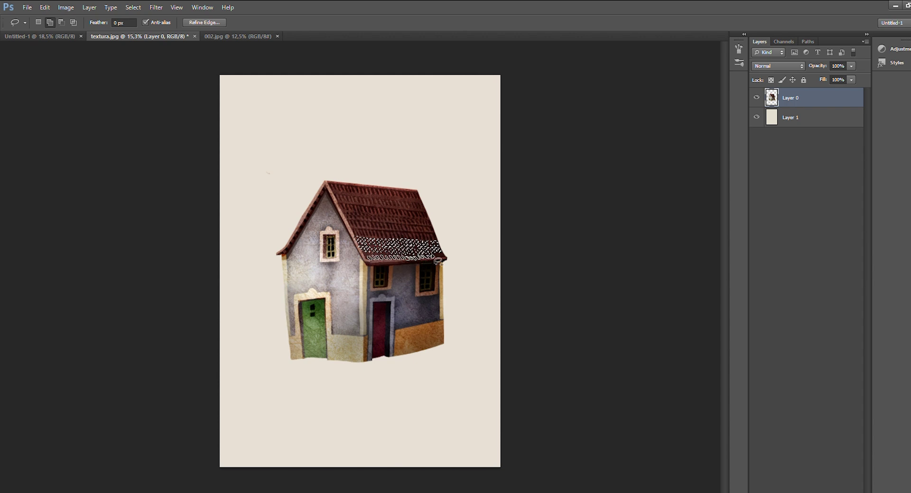
drag(414, 262, 409, 261)
key(i)
key(l)
key(ctrl+d)
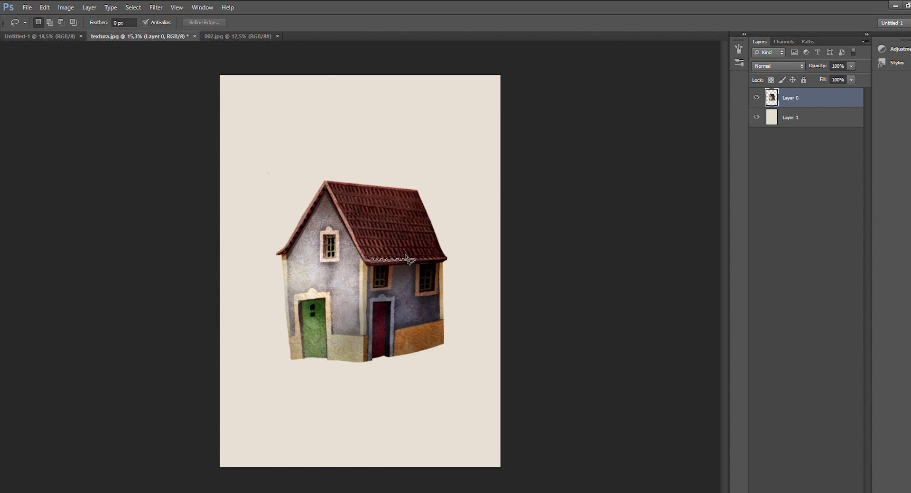
Step: Lasso a scalloped strip along the roof's eaves, adjust it with Levels into tile ends, and deselect
mouse_move(436, 266)
mouse_down()
mouse_move(379, 264)
mouse_move(415, 269)
mouse_up()
key(ctrl+l)
key(Return)
key(ctrl+d)
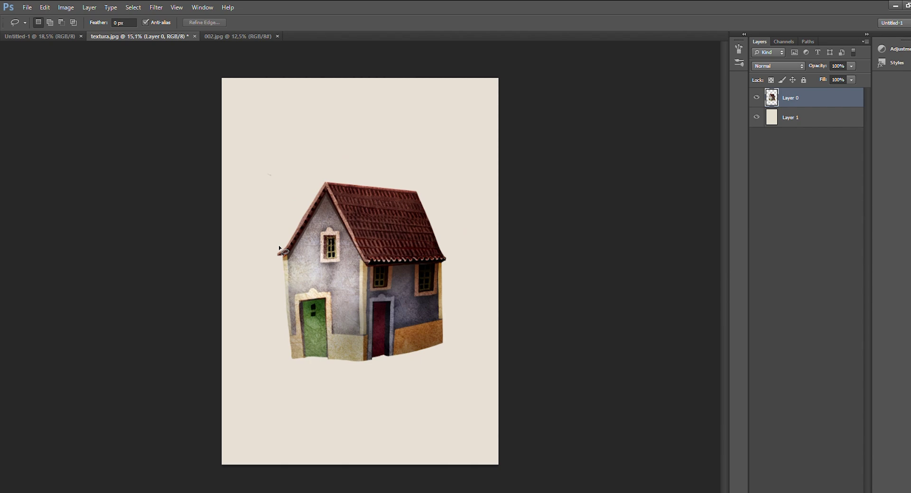
Step: Lasso small tile marks along the gable's outer roof edge, adjust them with Levels, and deselect
key(ctrl+l)
mouse_move(317, 187)
mouse_down()
mouse_move(265, 242)
mouse_move(281, 241)
mouse_up()
key(Return)
key(ctrl+d)
key(ctrl+l)
key(Return)
key(ctrl+d)
Step: Paint thin light glazing bars over the gable window with a slightly enlarged brush
key(b)
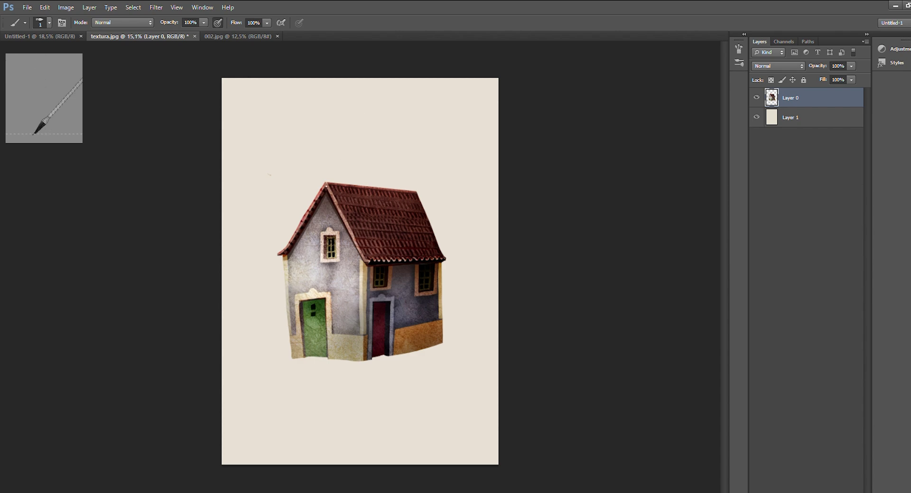
drag(367, 175, 437, 157)
key(bracketright)
mouse_move(224, 257)
mouse_down()
mouse_move(223, 298)
mouse_move(224, 289)
mouse_up()
drag(244, 247, 245, 301)
mouse_move(233, 247)
mouse_down()
mouse_move(236, 301)
mouse_move(244, 242)
mouse_up()
mouse_move(228, 244)
mouse_down()
mouse_move(243, 243)
mouse_move(245, 266)
mouse_up()
mouse_move(226, 269)
mouse_down()
mouse_move(245, 267)
mouse_move(245, 284)
mouse_up()
drag(246, 241, 246, 302)
Step: Paint thin lines over the glazing bars of the two windows on the side wall
key(z)
mouse_move(435, 259)
mouse_down()
mouse_move(379, 247)
mouse_move(486, 210)
mouse_up()
key(b)
drag(304, 279, 305, 315)
mouse_move(307, 272)
mouse_down()
mouse_move(303, 310)
mouse_move(312, 313)
mouse_move(326, 272)
mouse_move(325, 314)
mouse_up()
mouse_move(316, 275)
mouse_down()
mouse_move(315, 314)
mouse_move(327, 285)
mouse_up()
drag(307, 302, 327, 300)
mouse_move(415, 281)
mouse_down()
mouse_move(415, 304)
mouse_move(426, 286)
mouse_move(440, 289)
mouse_up()
Step: Lasso a chimney shape beside the roof, shift the selection onto the corner of the wall's base, and copy it to a new layer
key(ctrl+0)
key(l)
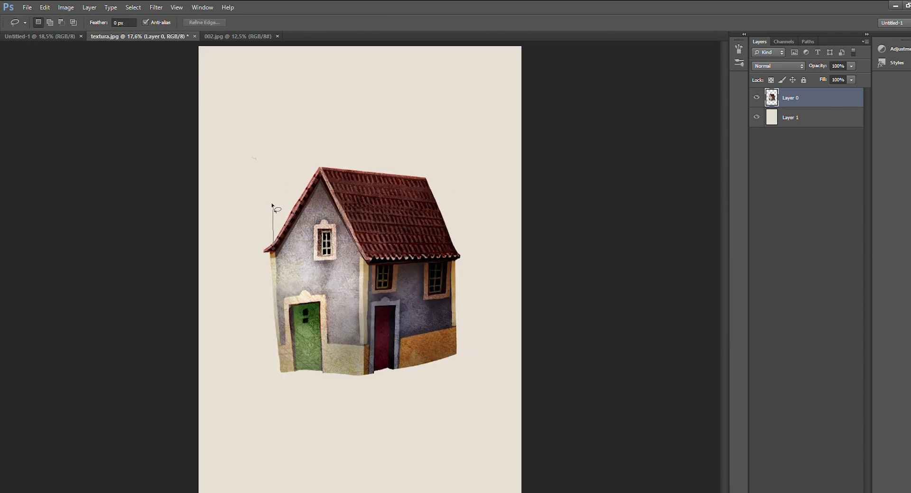
drag(284, 223, 274, 243)
drag(276, 221, 364, 291)
drag(361, 361, 362, 365)
key(ctrl+j)
Step: Place the new layer beneath the house layer and position the copied piece as a chimney behind the gable's outer roof slope
drag(813, 105, 812, 124)
key(v)
drag(398, 351, 314, 219)
key(l)
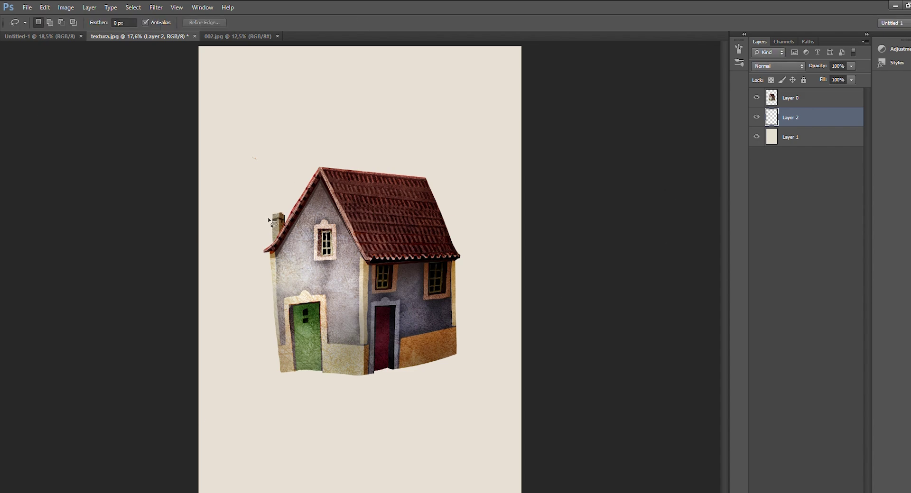
Step: Lasso the chimney's narrow side and darken it to give the chimney depth
drag(281, 229, 283, 221)
key(ctrl+d)
Step: Lasso irregular stone blocks along the front wall's base on both sides of the green door
key(z)
drag(572, 309, 593, 308)
key(l)
drag(209, 353, 221, 377)
drag(302, 350, 304, 354)
drag(287, 354, 270, 361)
drag(276, 362, 290, 364)
drag(298, 362, 278, 372)
drag(283, 372, 284, 379)
drag(292, 374, 302, 380)
Step: Add stone-block selections across the side wall's orange base and adjust the stonework's tones on the house layer, Layer 0
drag(351, 343, 356, 345)
drag(362, 340, 389, 335)
drag(394, 333, 396, 336)
drag(402, 333, 409, 339)
drag(351, 352, 358, 353)
drag(363, 349, 384, 352)
drag(390, 346, 409, 347)
drag(350, 361, 357, 365)
drag(363, 359, 397, 357)
drag(402, 350, 409, 354)
key(i)
click(807, 97)
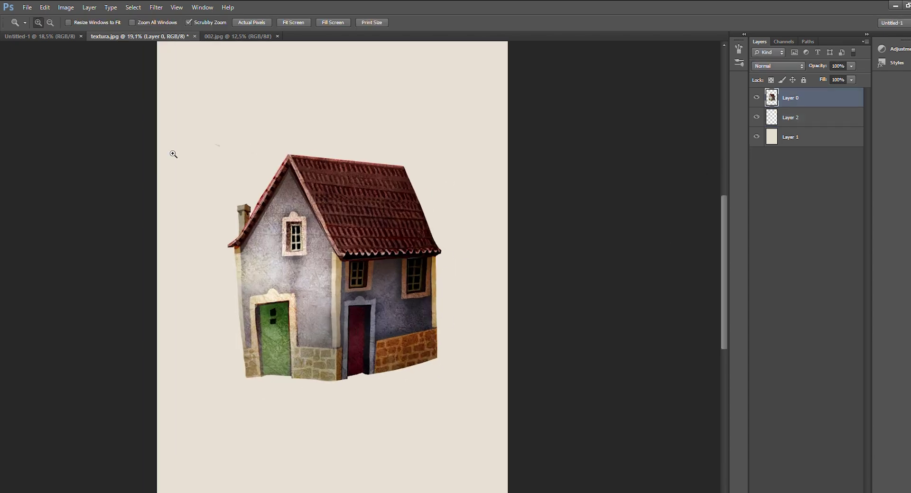
Step: Lasso irregular peeling-plaster patches along both edges of the front wall and darken them with Levels
drag(311, 346, 313, 347)
drag(322, 240, 327, 262)
drag(316, 296, 330, 303)
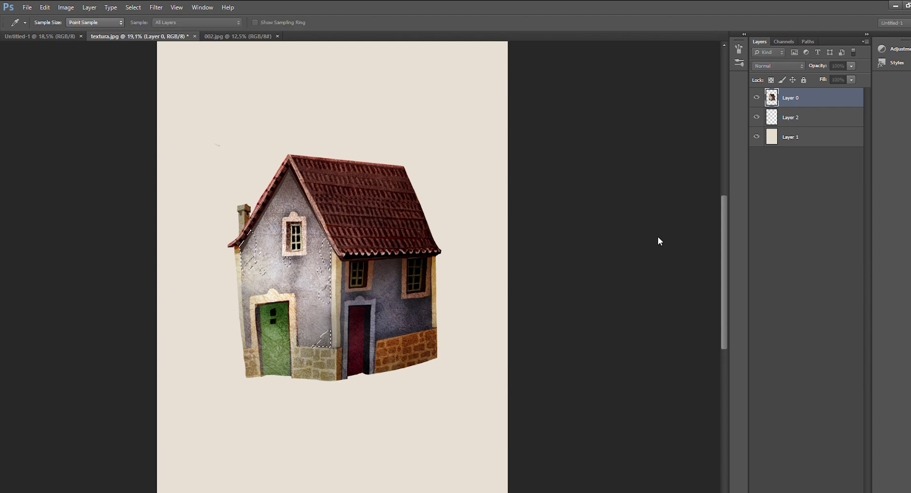
drag(313, 343, 314, 345)
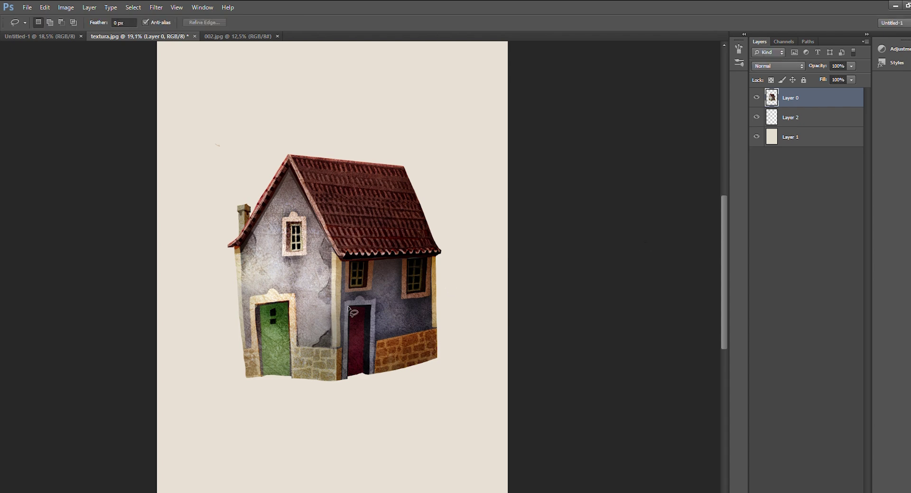
Step: Lasso small bricks inside the three peeled patches beside the house's corner and recolour them as red brickwork
drag(330, 334, 316, 338)
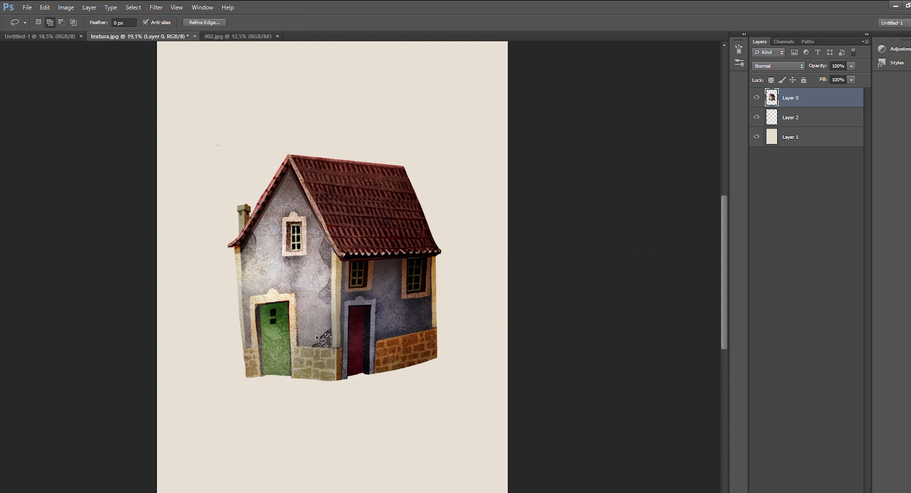
drag(317, 294, 326, 299)
drag(326, 240, 323, 260)
key(Delete)
key(ctrl+d)
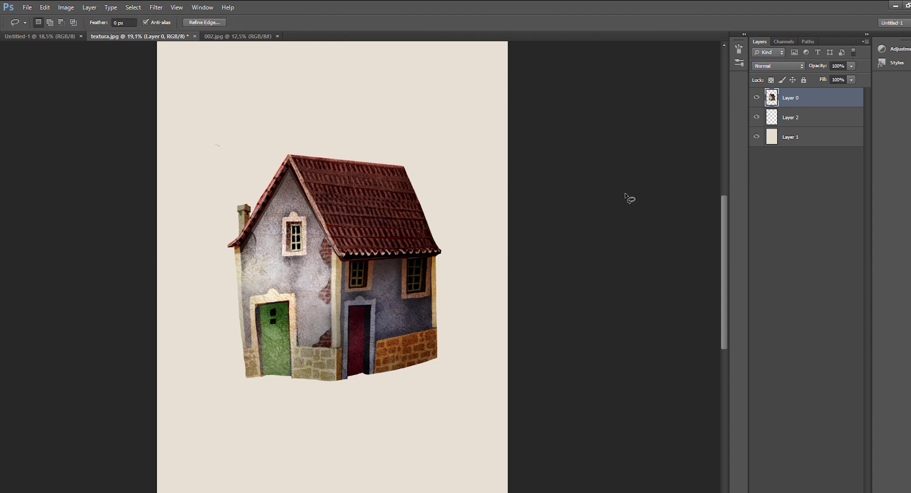
Step: Recolour the peeled patch under the roof's outer eave on the front wall ochre yellow
key(ctrl+u)
click(695, 158)
key(ctrl+d)
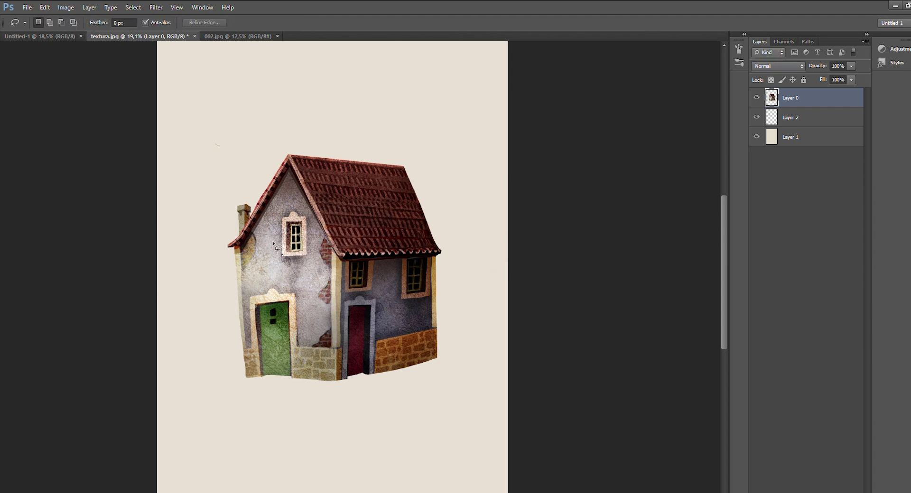
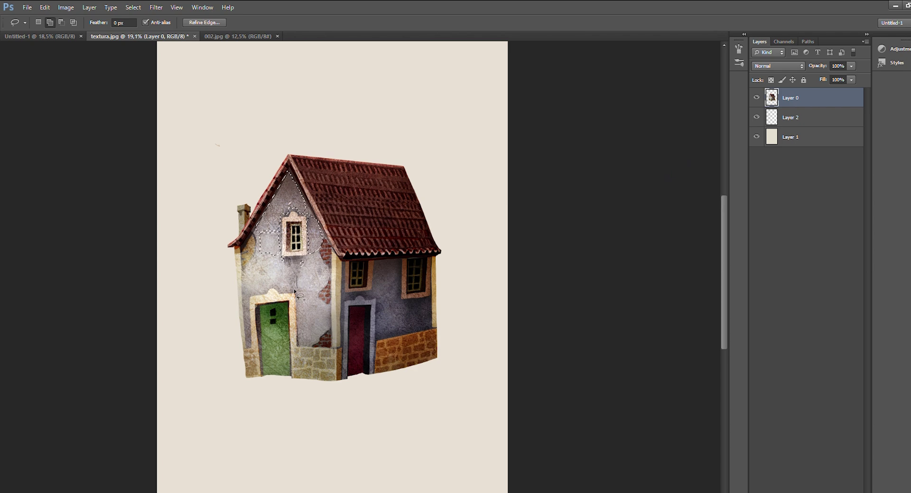
Step: Lasso the gable plaster around the window plus patches lower on the front wall, and tint them pink
drag(314, 298, 299, 278)
key(ctrl+u)
click(645, 171)
key(ctrl+d)
Step: Lasso the plaster patch above the green door and tint it pale yellow
mouse_move(268, 277)
mouse_down()
mouse_move(258, 247)
mouse_move(270, 257)
mouse_move(271, 286)
mouse_up()
key(i)
key(alt+BackSpace)
key(ctrl+d)
key(l)
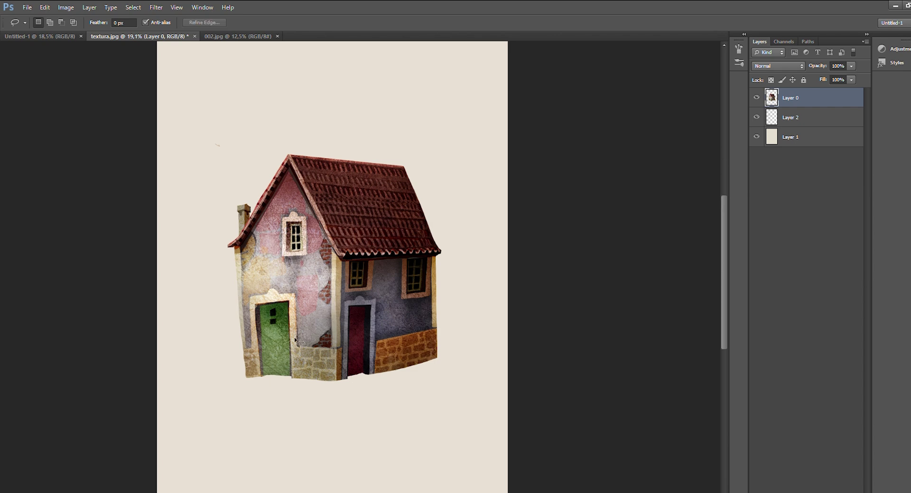
Step: Lasso a graffiti-shaped patch between the green door and the house's corner and recolour it turquoise
drag(304, 327, 313, 325)
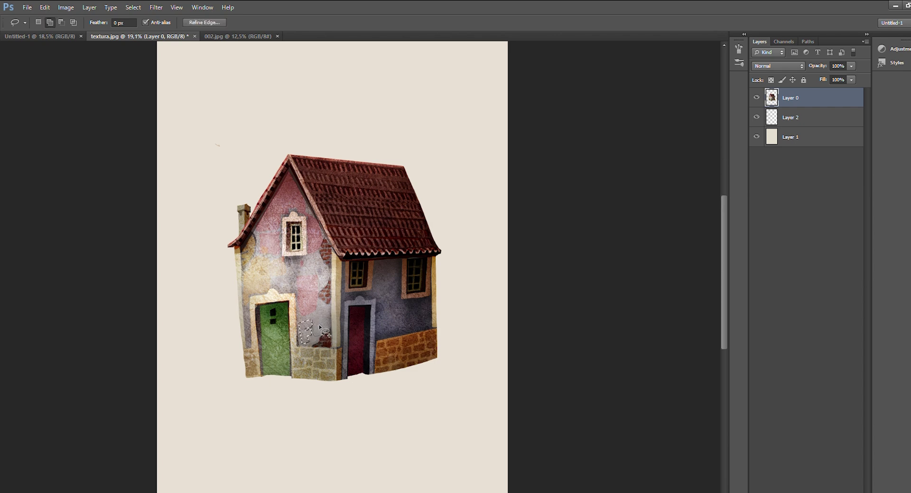
drag(313, 315, 327, 325)
key(ctrl+u)
click(585, 194)
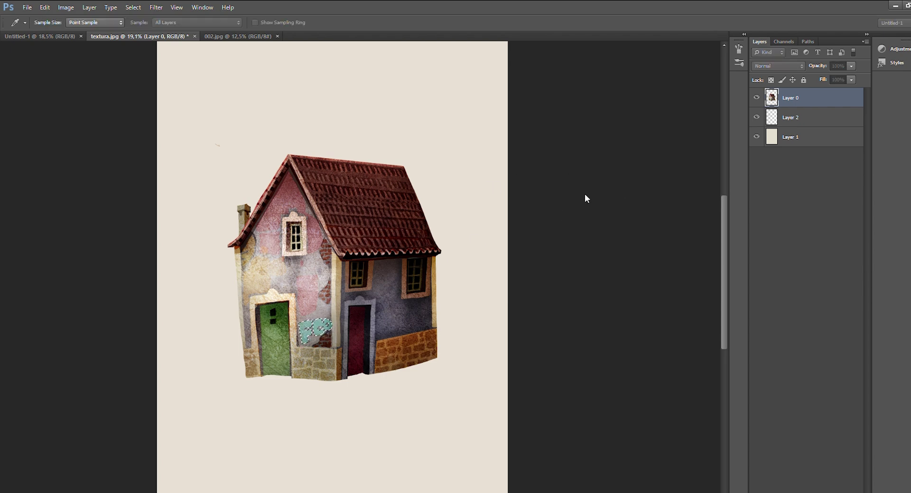
key(l)
key(i)
click(680, 160)
key(ctrl+d)
Step: Paint thin light graffiti outlines over the turquoise patch with the 2 px brush
key(b)
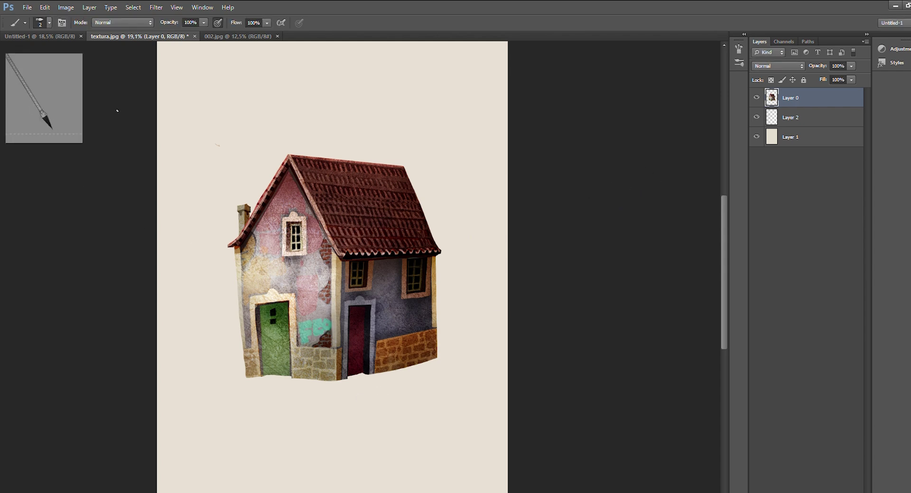
key(i)
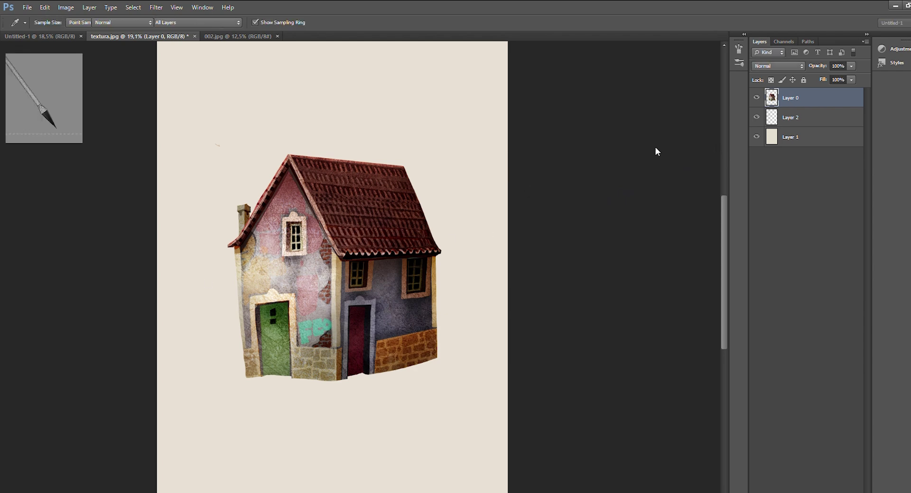
key(b)
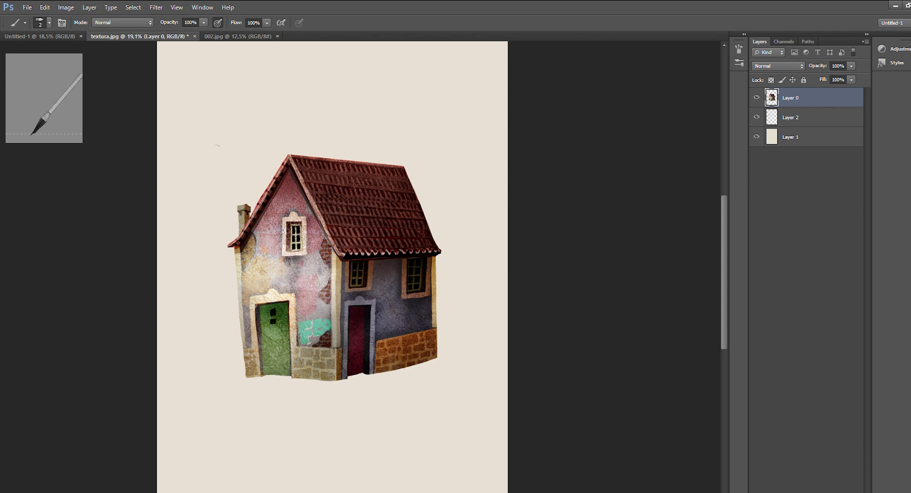
Step: Lasso shadow edges around the graffiti letters and thin cracks in the plaster above, and darken them with Levels
key(z)
drag(469, 303, 467, 183)
key(l)
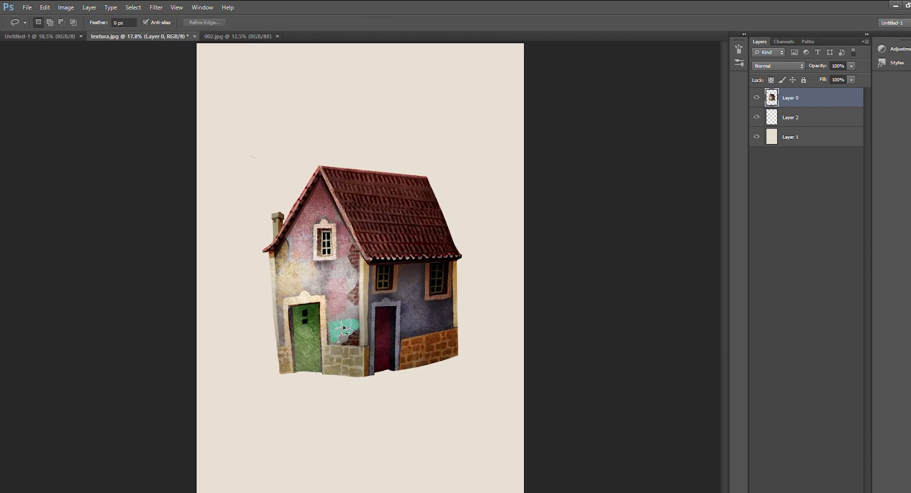
drag(338, 324, 338, 330)
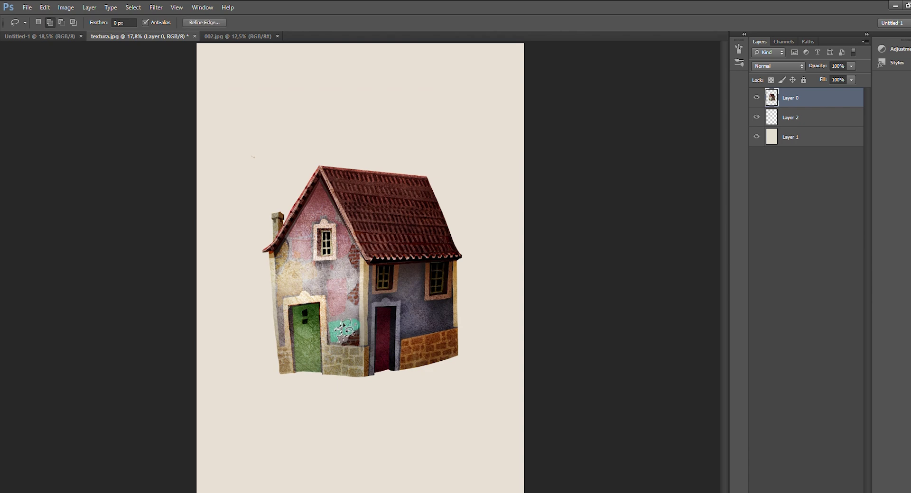
mouse_move(349, 327)
mouse_down()
mouse_move(349, 310)
mouse_move(335, 308)
mouse_up()
key(i)
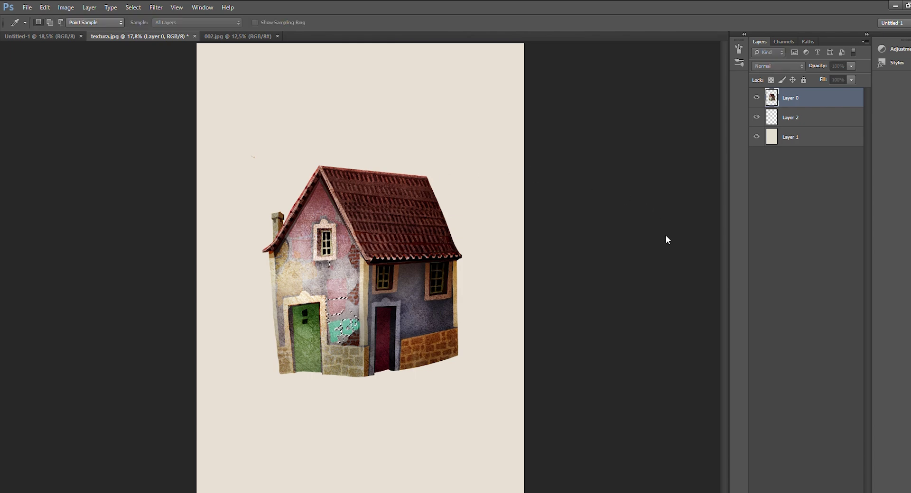
click(744, 141)
key(ctrl+d)
Step: Lasso a shadow contour around the gable window's frame and darken it with Levels
key(z)
drag(490, 321, 494, 247)
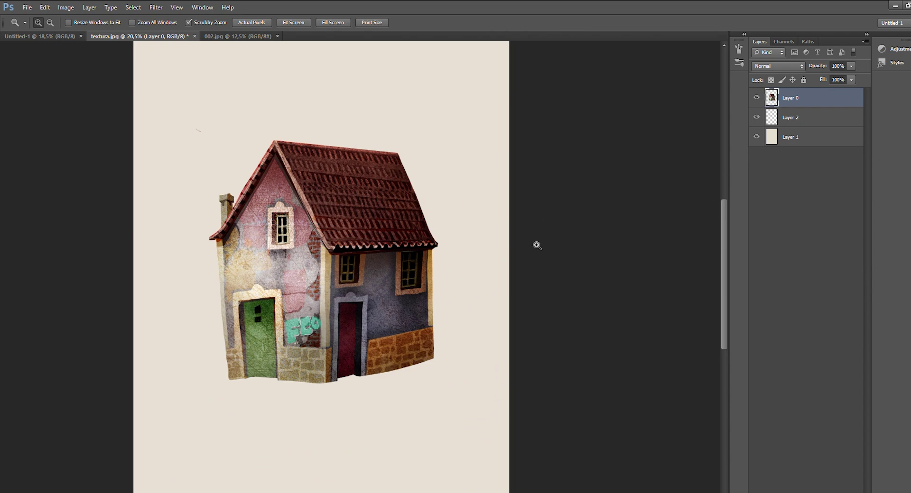
key(l)
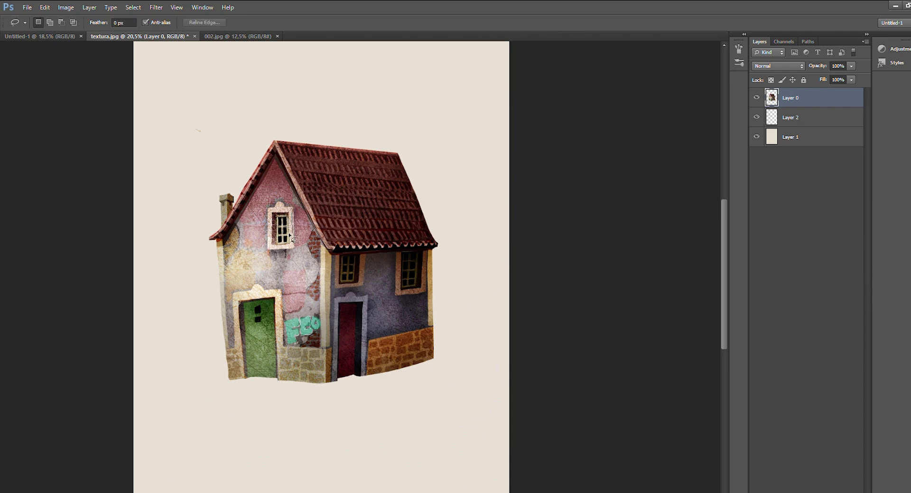
drag(291, 205, 285, 203)
key(i)
click(738, 158)
key(ctrl+d)
Step: Lasso shadow areas around the side wall's two windows and darken them
drag(393, 249, 397, 253)
mouse_move(340, 256)
mouse_down()
mouse_move(331, 277)
mouse_move(338, 256)
mouse_up()
key(ctrl+u)
key(Return)
key(ctrl+d)
Step: Lasso several irregular plaster patches on the side wall between the door and windows and recolour them orange
key(z)
mouse_move(511, 317)
mouse_down()
mouse_move(484, 334)
mouse_move(501, 240)
mouse_up()
key(l)
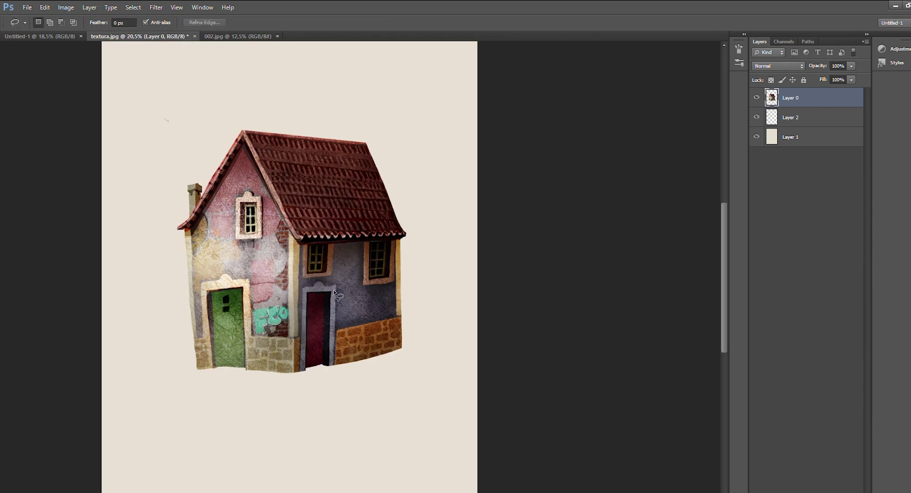
drag(336, 292, 337, 304)
mouse_move(338, 280)
mouse_down()
mouse_move(333, 303)
mouse_move(340, 268)
mouse_move(361, 294)
mouse_move(357, 276)
mouse_move(355, 304)
mouse_up()
drag(337, 314, 336, 327)
key(ctrl+u)
drag(541, 199, 565, 198)
key(Return)
key(ctrl+d)
Step: Lasso several rows of tiles across the roof and shift their colour to a warmer orange-red
key(z)
mouse_move(447, 308)
mouse_down()
mouse_move(418, 340)
mouse_move(515, 157)
mouse_up()
key(l)
mouse_move(308, 166)
mouse_down()
mouse_move(408, 167)
mouse_move(359, 177)
mouse_move(309, 167)
mouse_up()
mouse_move(320, 180)
mouse_down()
mouse_move(351, 187)
mouse_move(379, 179)
mouse_move(338, 173)
mouse_up()
drag(340, 195, 406, 202)
mouse_move(357, 207)
mouse_down()
mouse_move(400, 208)
mouse_move(412, 231)
mouse_up()
drag(370, 241, 411, 242)
key(ctrl+u)
drag(586, 199, 612, 199)
click(680, 155)
key(z)
mouse_move(531, 237)
mouse_down()
mouse_move(473, 289)
mouse_move(584, 204)
mouse_up()
key(z)
click(26, 92)
key(ctrl+d)
Step: Lasso narrow vertical plank gaps and frame edges across the green door, including the ground edge beside it
key(l)
key(z)
drag(189, 142, 195, 140)
key(l)
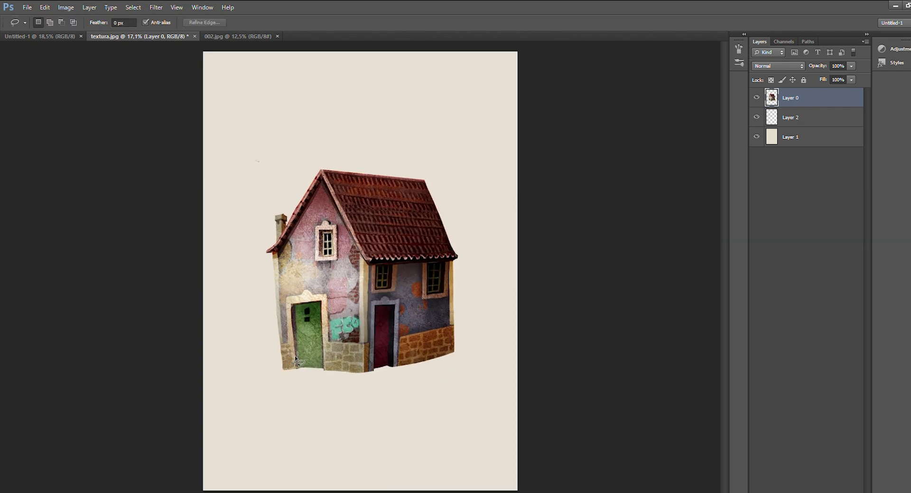
drag(294, 355, 280, 371)
mouse_move(295, 306)
mouse_down()
mouse_move(294, 347)
mouse_move(292, 303)
mouse_move(302, 370)
mouse_up()
mouse_move(297, 324)
mouse_down()
mouse_move(301, 307)
mouse_move(304, 360)
mouse_up()
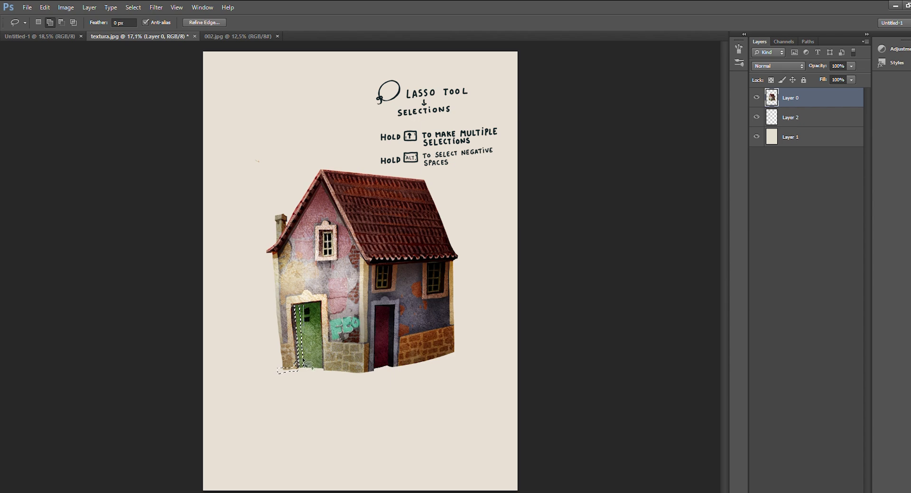
mouse_move(304, 321)
mouse_down()
mouse_move(309, 309)
mouse_move(311, 336)
mouse_move(317, 303)
mouse_move(323, 366)
mouse_up()
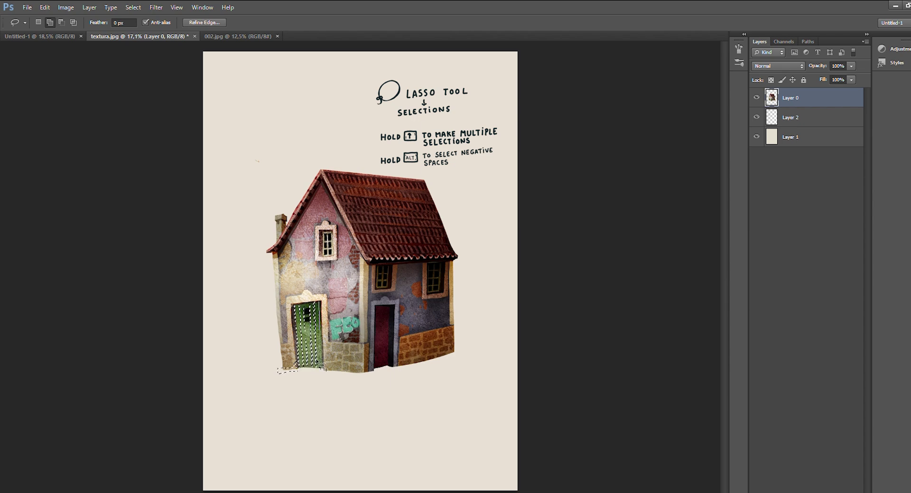
drag(317, 311, 320, 301)
Step: Add vertical plank gaps on the maroon door to the selection and darken both doors' gaps with Levels
mouse_move(375, 306)
mouse_down()
mouse_move(370, 369)
mouse_move(376, 303)
mouse_move(377, 369)
mouse_move(381, 303)
mouse_move(380, 363)
mouse_move(383, 306)
mouse_move(391, 362)
mouse_up()
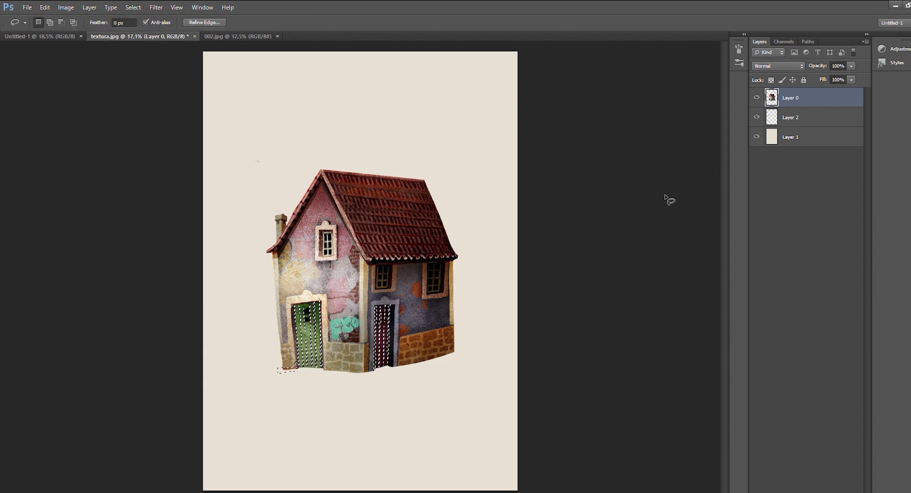
key(ctrl+l)
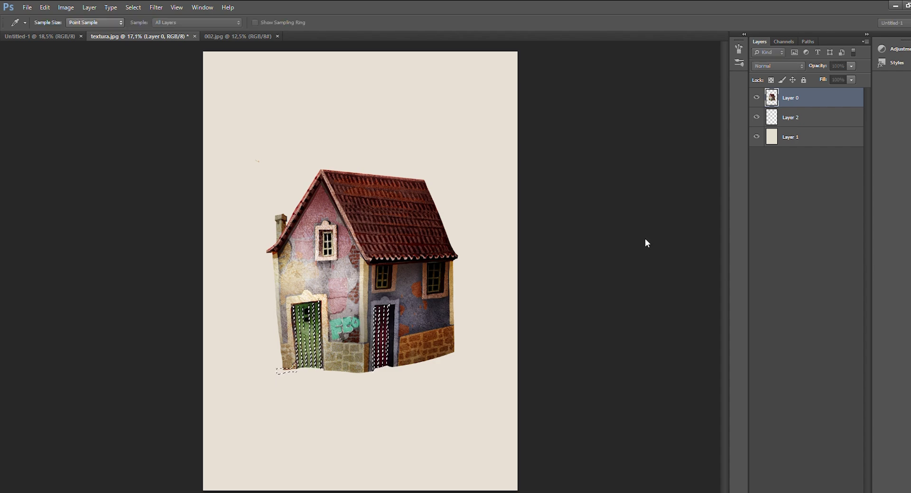
click(744, 144)
key(ctrl+d)
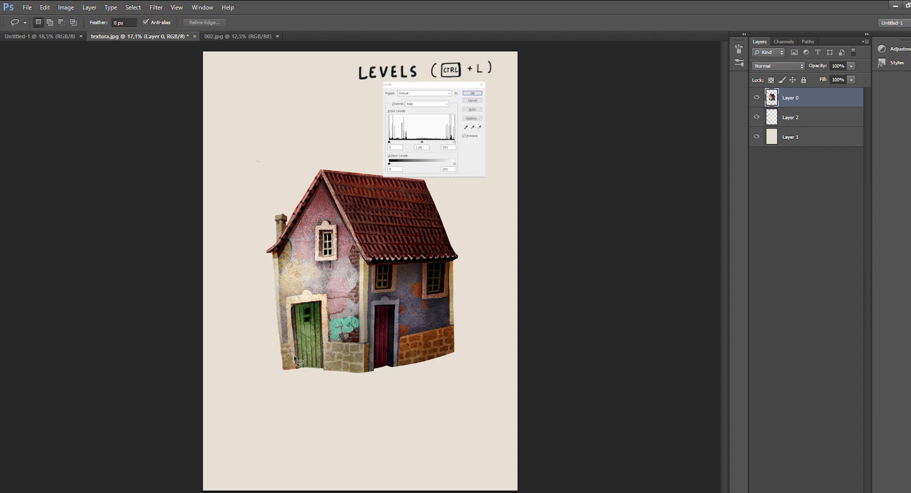
Step: Lasso jagged wear marks along the bottom of the green door and darken them with Levels
drag(300, 359, 304, 364)
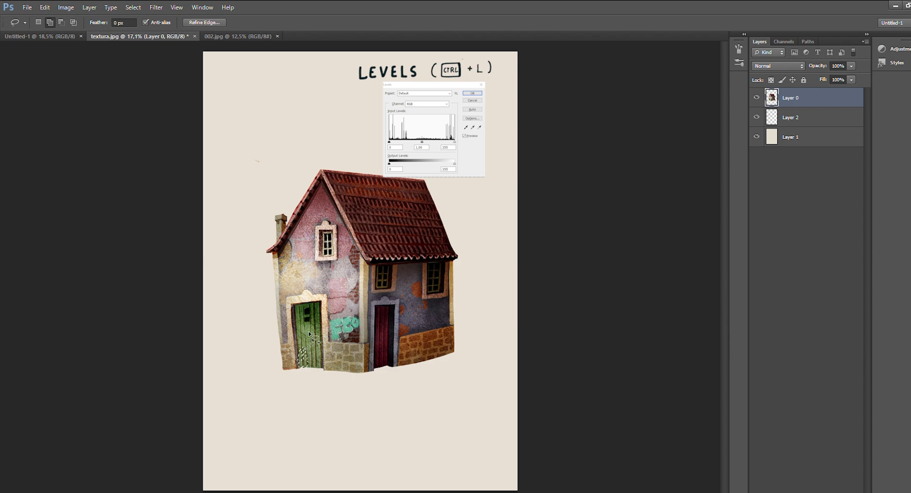
drag(325, 359, 320, 367)
key(i)
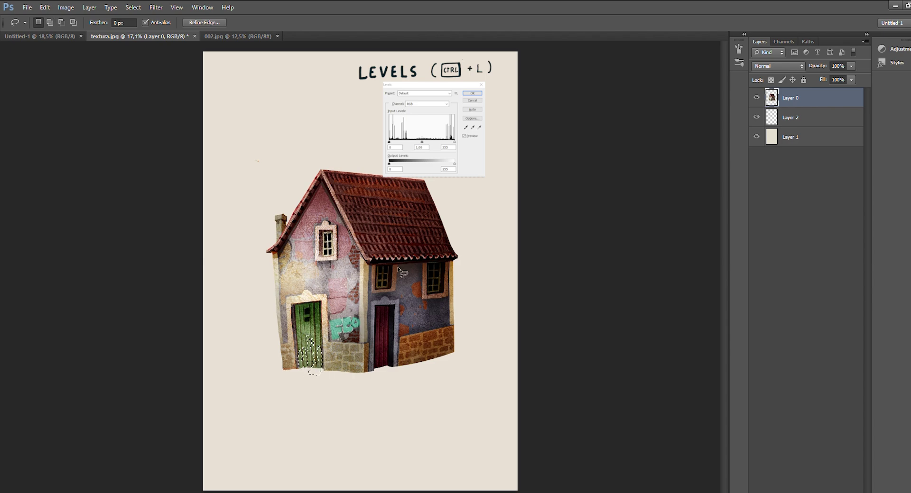
key(l)
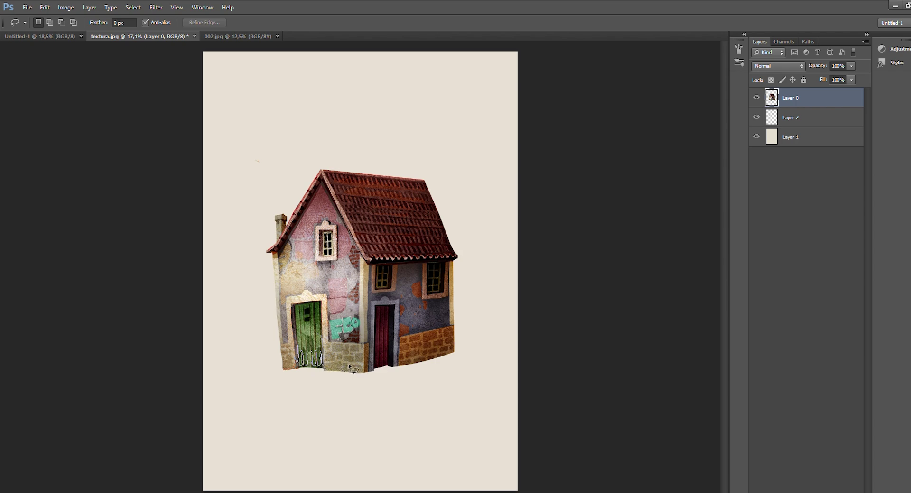
Step: Lasso a jagged grime edge along both walls' base, the doors' bottoms and the far side corner, and darken it with Levels
drag(371, 373, 265, 378)
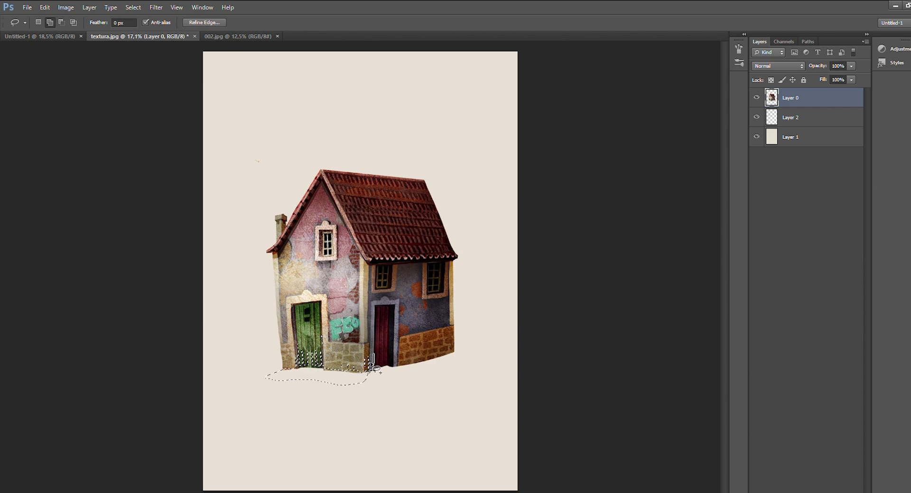
drag(387, 360, 401, 363)
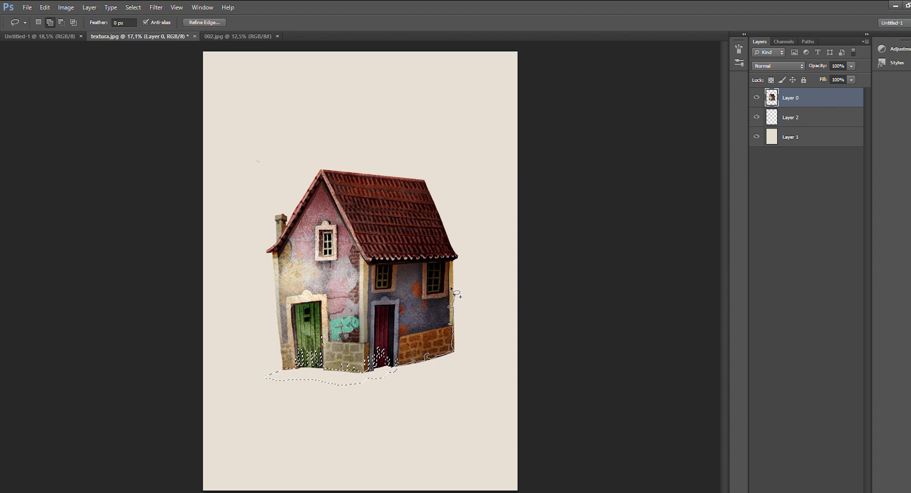
mouse_move(448, 259)
mouse_down()
mouse_move(472, 331)
mouse_move(330, 417)
mouse_move(217, 380)
mouse_up()
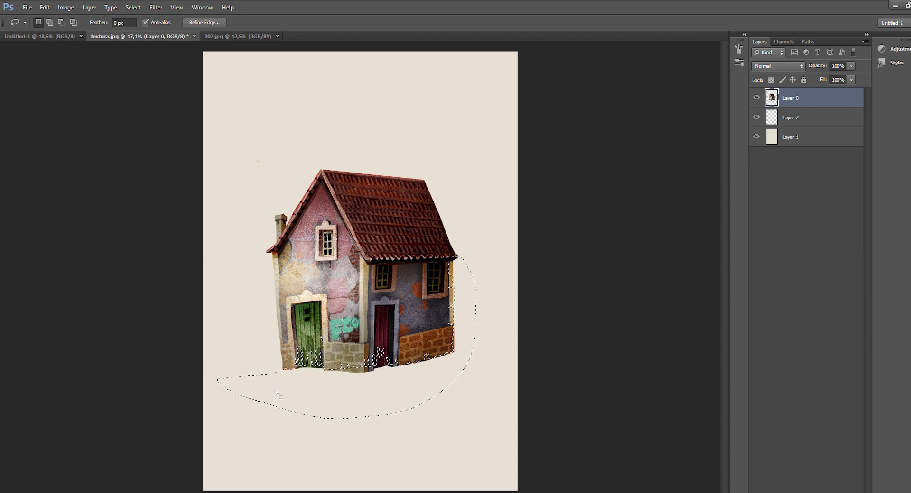
key(i)
key(l)
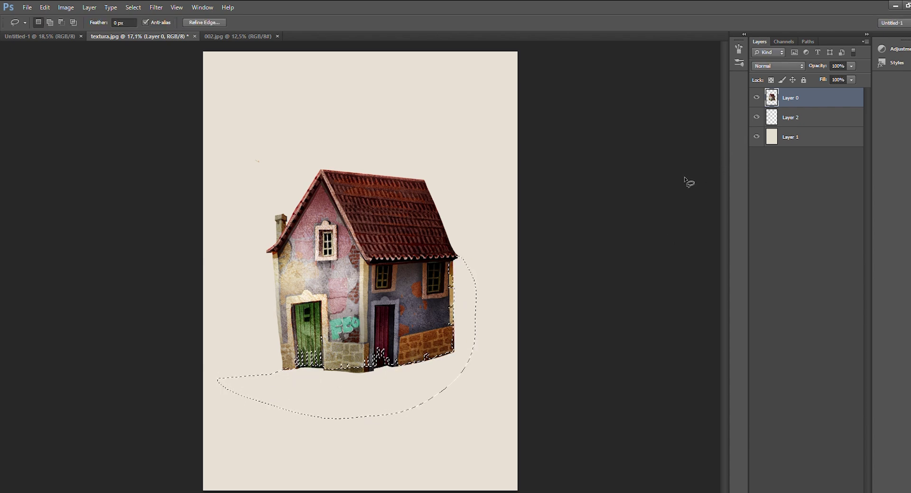
key(ctrl+d)
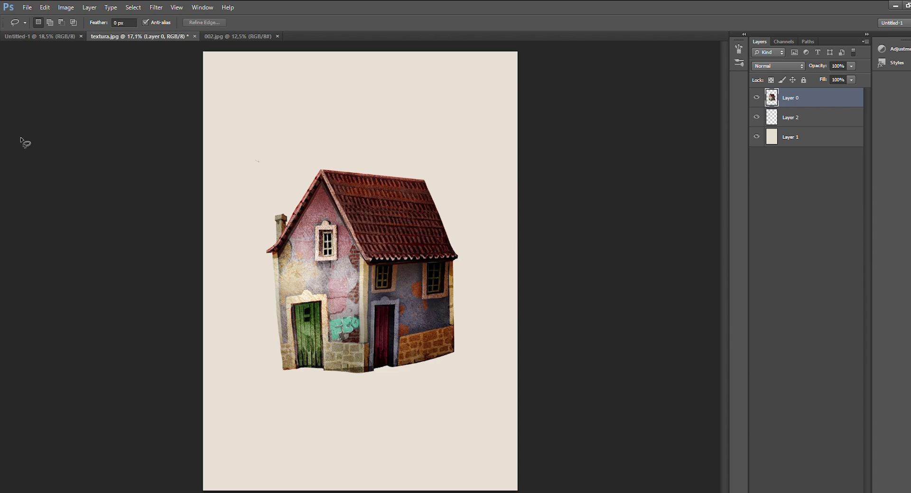
Step: Brush thin handwritten graffiti lettering above the turquoise tag and the house number 11 above the green door
key(b)
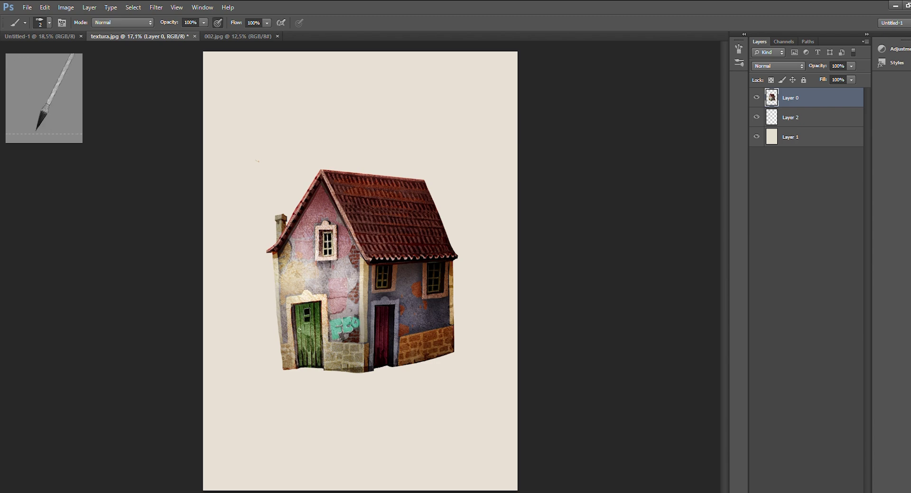
key(i)
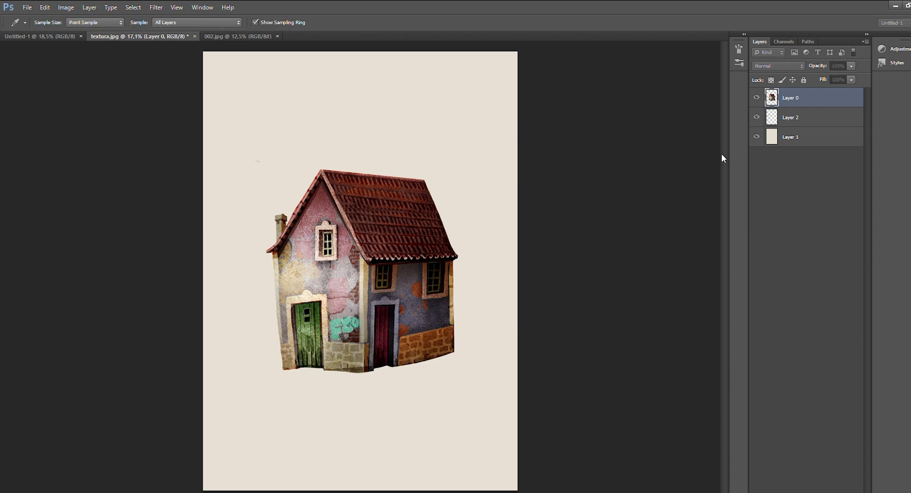
key(b)
mouse_move(336, 314)
mouse_down()
mouse_move(351, 311)
mouse_move(336, 303)
mouse_up()
drag(333, 304, 346, 307)
drag(347, 302, 351, 304)
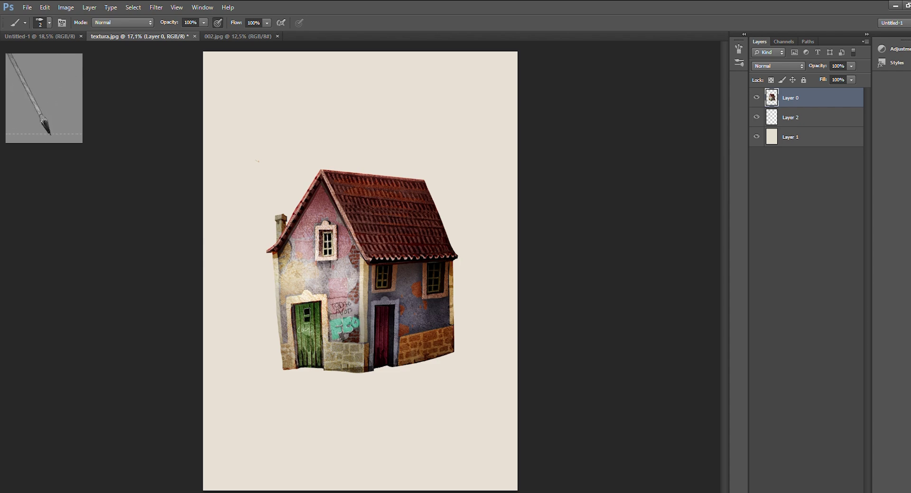
drag(304, 282, 306, 285)
Step: Lasso a narrow strip along the roof's front gable edge and adjust its tone to set it apart from the tiles
key(z)
drag(472, 337, 451, 336)
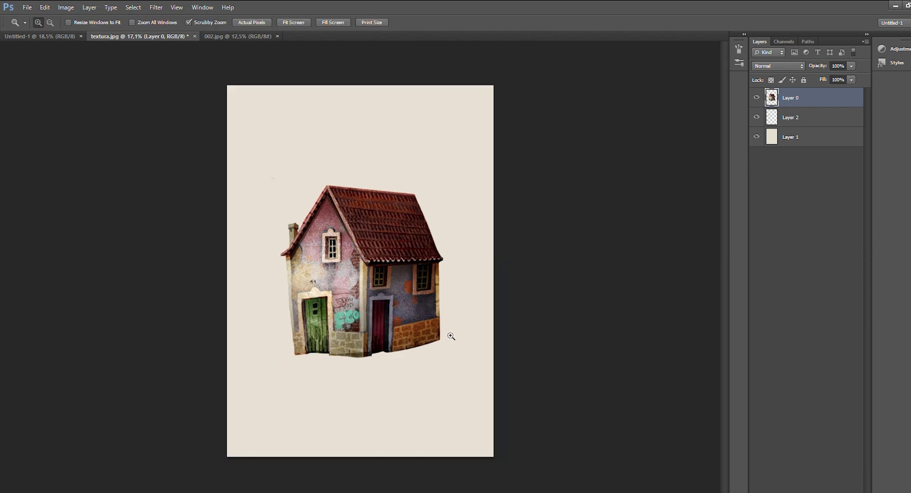
scroll(481, 328, up, 1)
key(l)
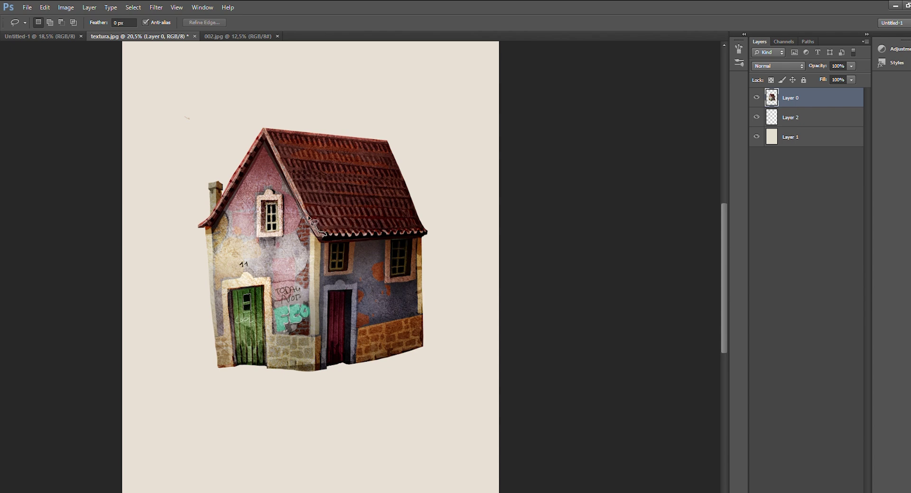
drag(272, 138, 267, 131)
key(i)
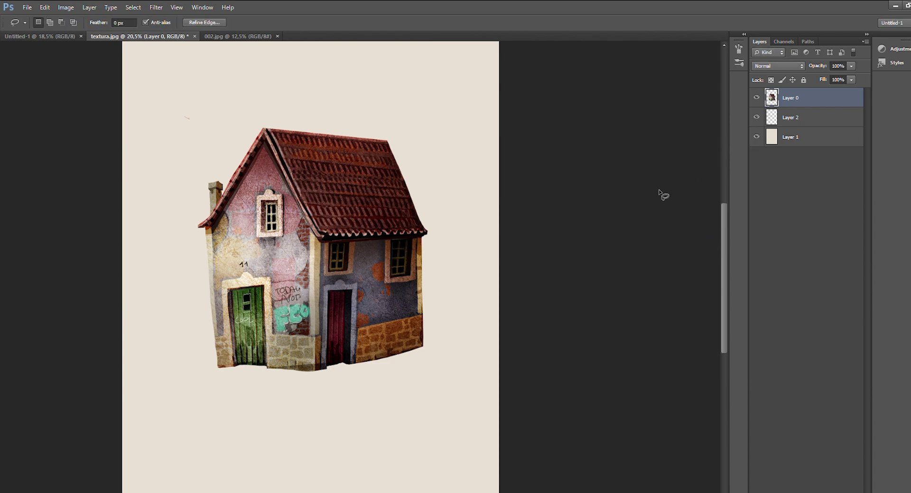
click(677, 163)
Step: Lasso a jagged, dripping stain area beneath the gable eaves around the upper window and darken it with Levels
key(z)
drag(413, 353, 386, 178)
click(351, 229)
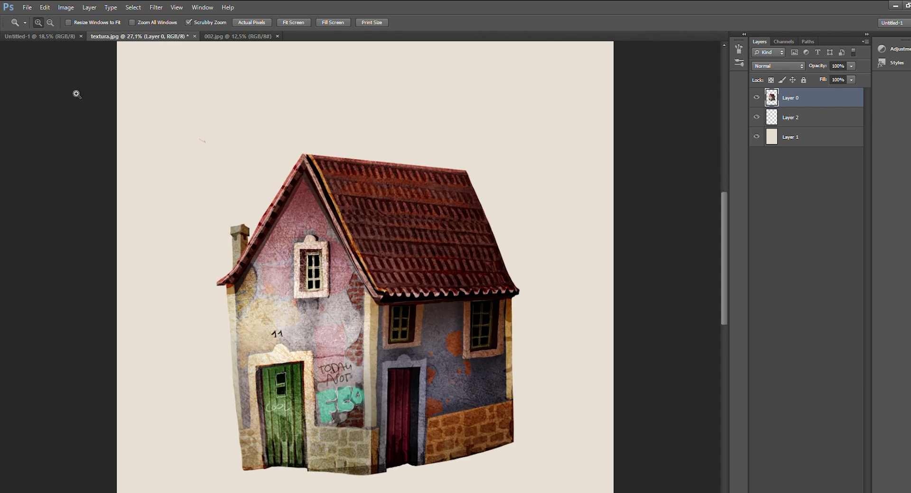
key(l)
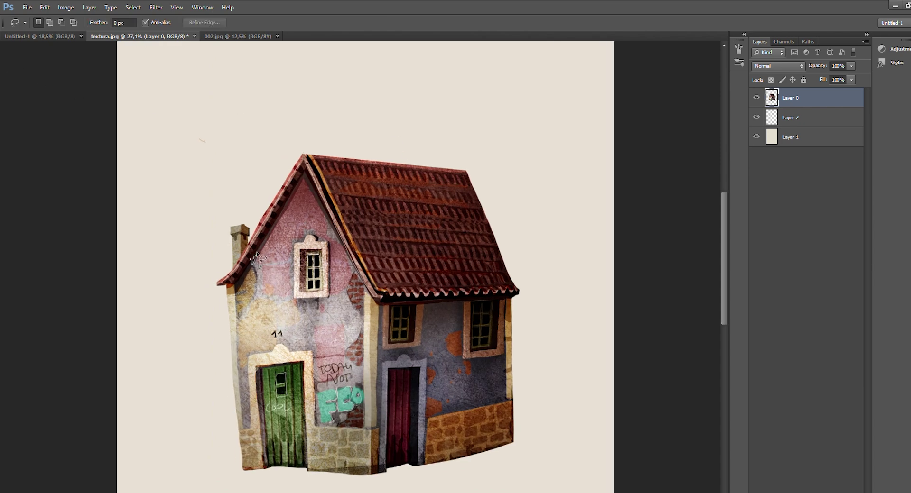
drag(269, 235, 275, 255)
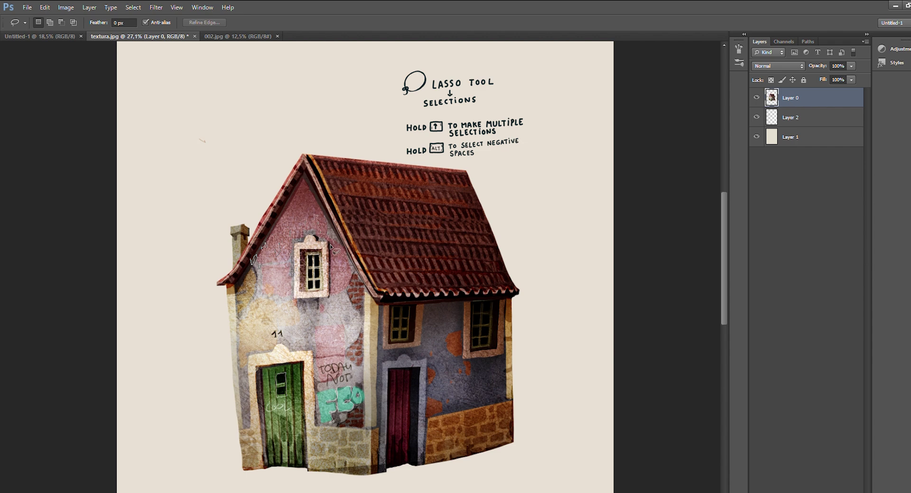
drag(346, 244, 306, 165)
key(ctrl+l)
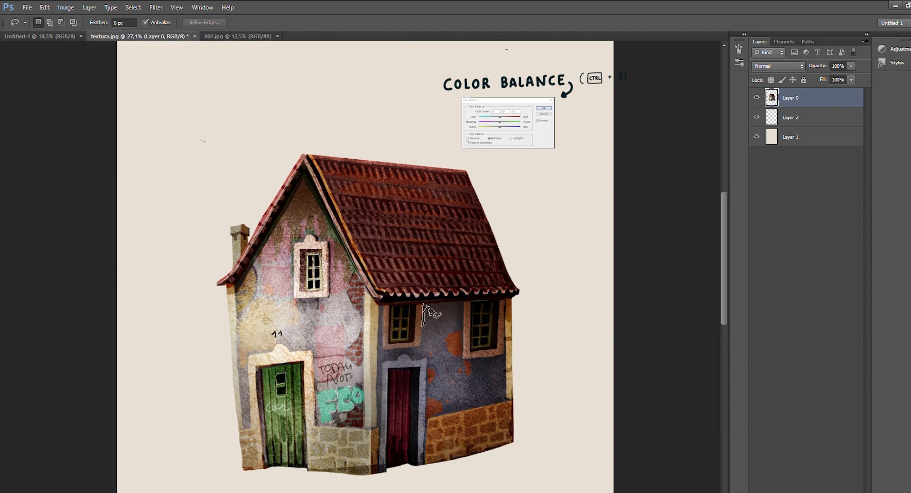
Step: Lasso jagged stains on the side wall under the eaves, along the corner and around the maroon door, and darken them
mouse_move(440, 315)
mouse_down()
mouse_move(463, 336)
mouse_move(465, 299)
mouse_up()
mouse_move(378, 305)
mouse_down()
mouse_move(383, 332)
mouse_move(380, 303)
mouse_up()
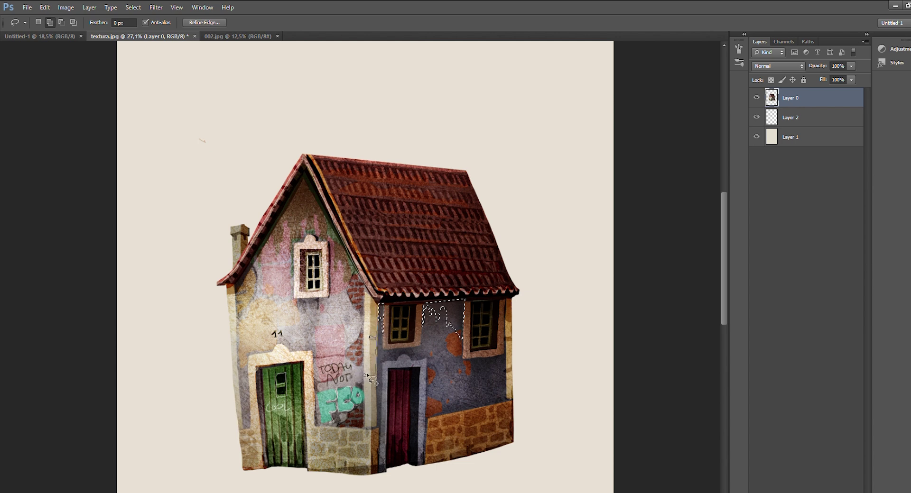
mouse_move(373, 407)
mouse_down()
mouse_move(382, 349)
mouse_move(425, 353)
mouse_move(428, 421)
mouse_up()
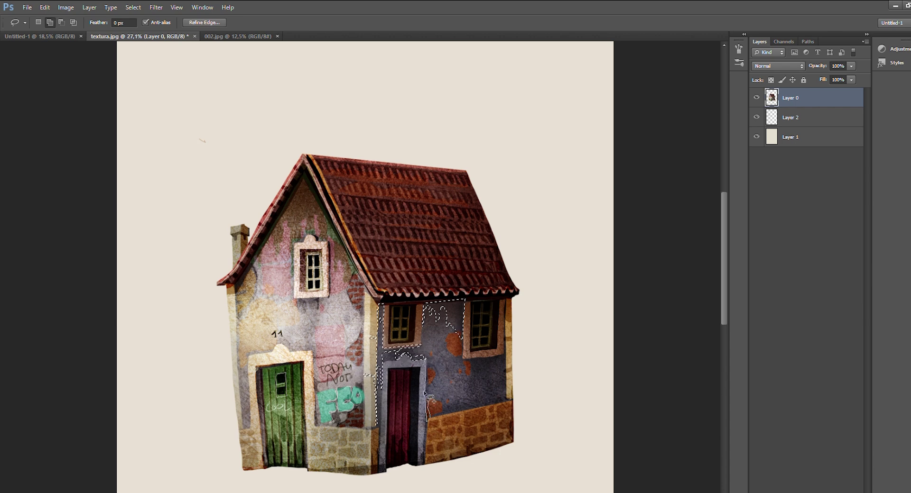
key(i)
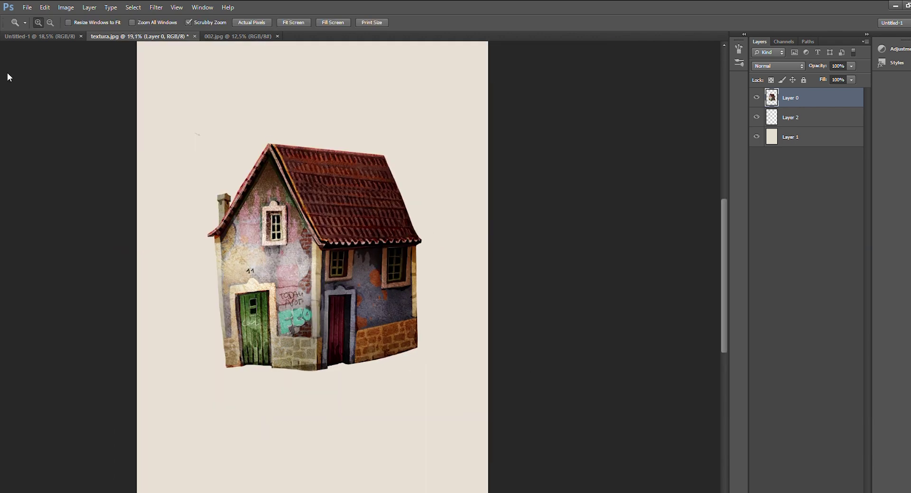
Step: Lasso small irregular wear patches across the walls, mostly on the side wall, and recolour them with Hue/Saturation
key(l)
mouse_move(357, 305)
mouse_down()
mouse_move(366, 309)
mouse_move(376, 292)
mouse_up()
drag(357, 284, 360, 282)
drag(285, 268, 284, 271)
drag(361, 275, 364, 278)
drag(393, 306, 397, 301)
drag(382, 310, 387, 311)
key(ctrl+u)
key(Return)
key(ctrl+d)
Step: Select the house's light tones with Color Range and shift them to a warmer yellow with Hue/Saturation
key(z)
drag(446, 380, 432, 282)
click(133, 7)
click(191, 96)
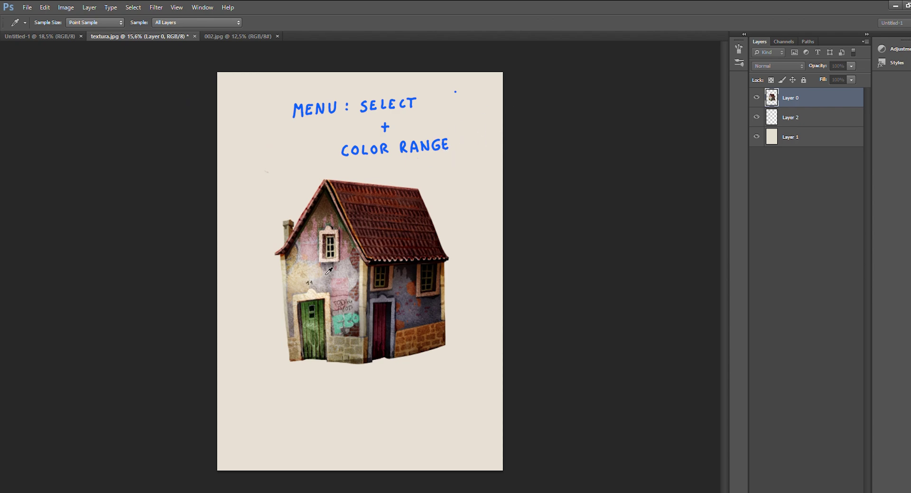
click(543, 102)
key(ctrl+u)
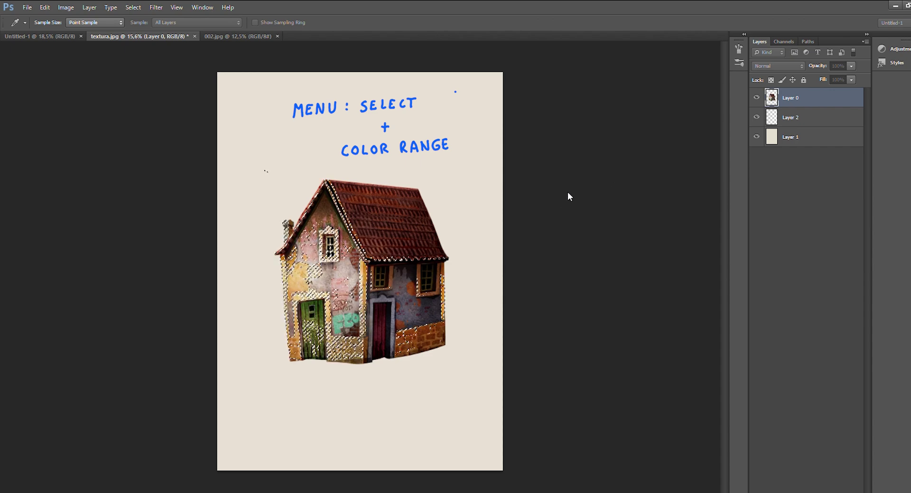
click(605, 200)
click(470, 319)
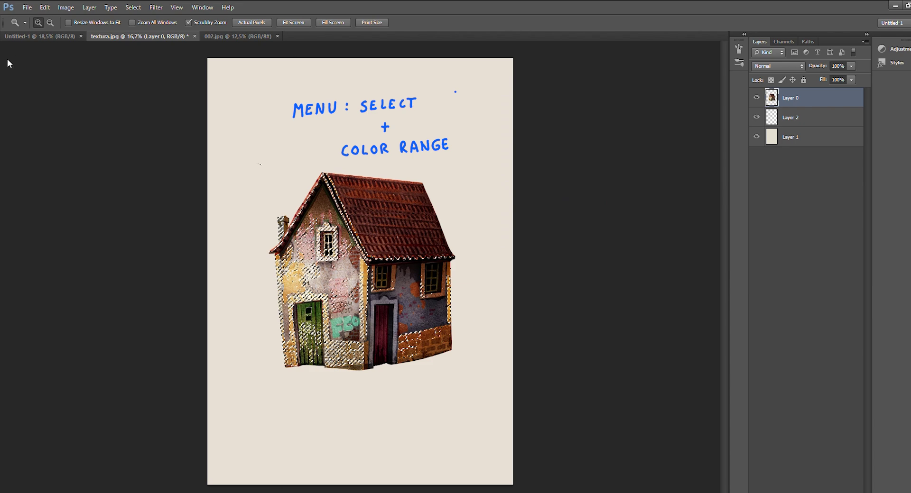
key(l)
click(312, 114)
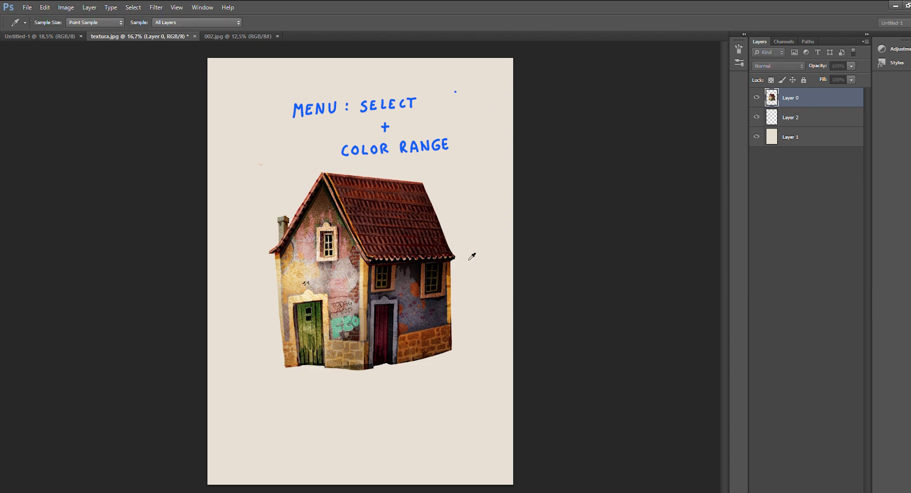
Step: Select the dark tones with Color Range and shift them toward blue-green using Color Balance and Hue/Saturation
click(554, 100)
key(ctrl+b)
drag(581, 175, 584, 184)
click(646, 172)
key(ctrl+u)
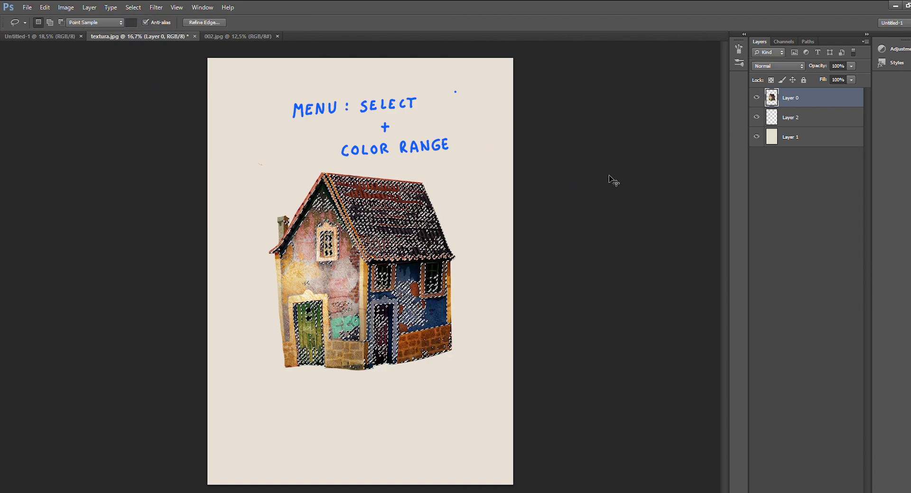
key(ctrl+d)
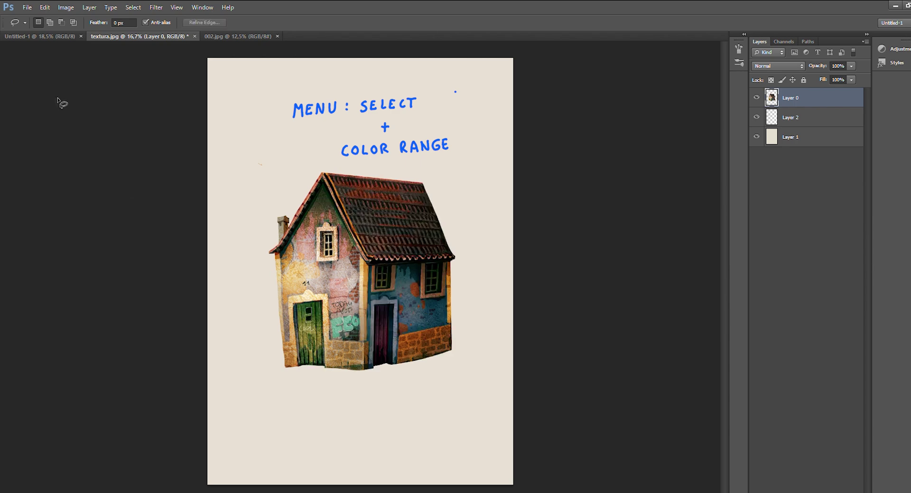
Step: Select the area around the house with a rectangular marquee, stretch its height to about 114% and reposition it
key(z)
click(465, 307)
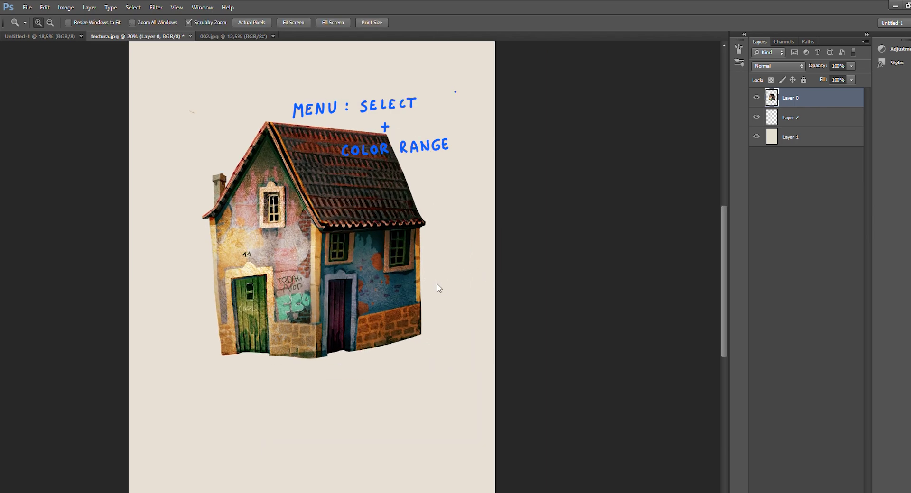
drag(445, 288, 406, 288)
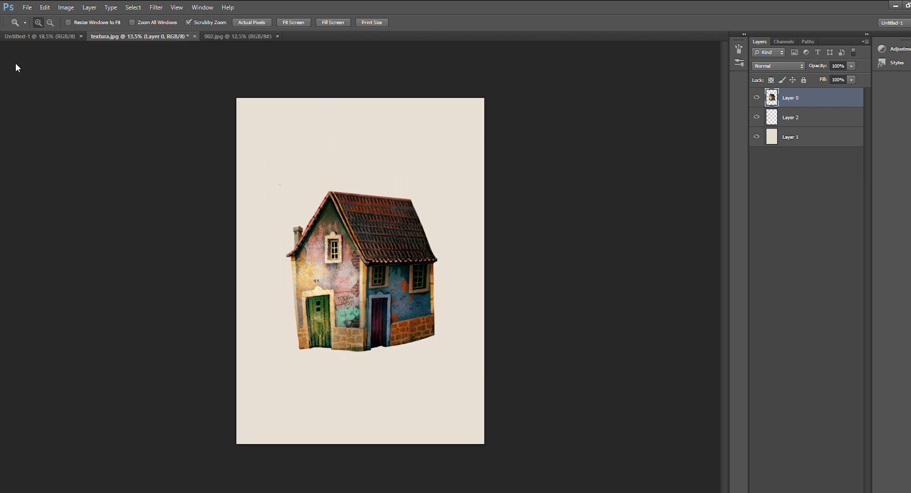
key(m)
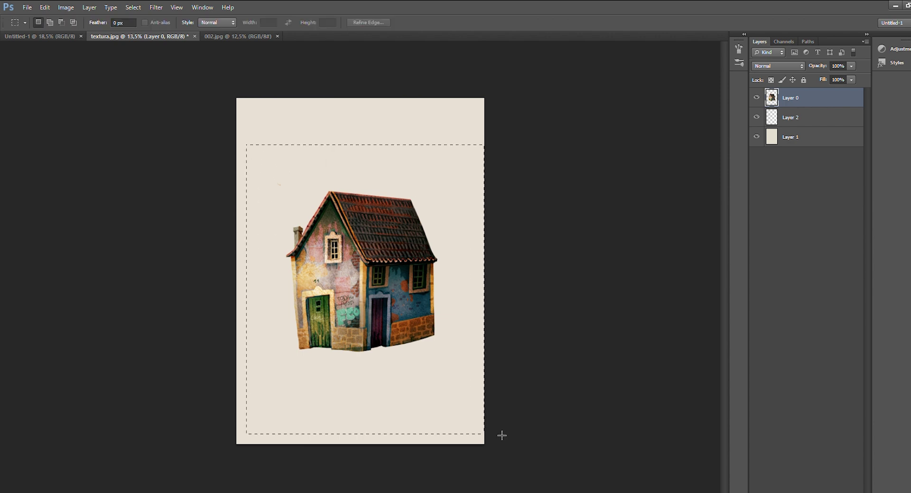
key(ctrl+t)
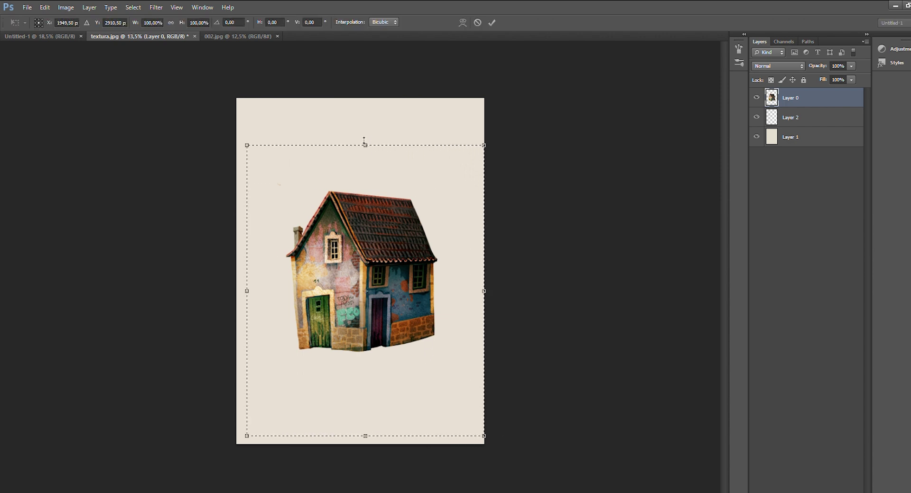
drag(365, 141, 378, 102)
drag(401, 249, 391, 267)
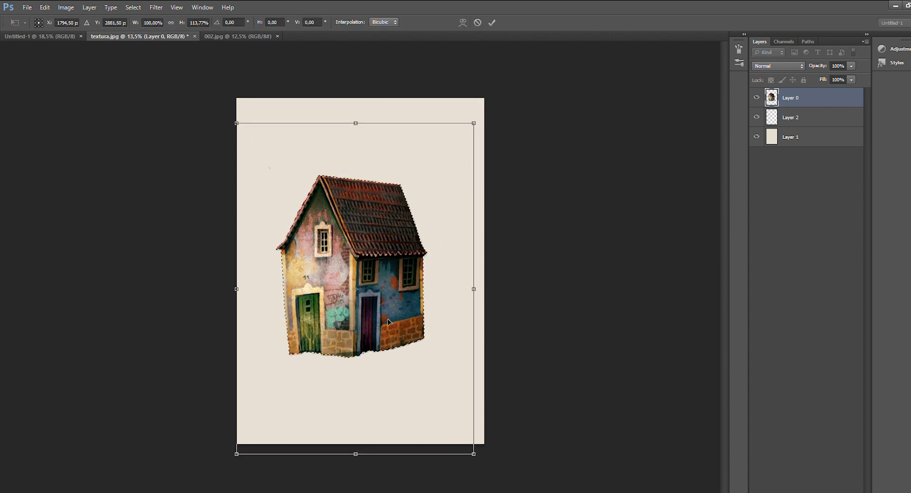
Step: Warp the house, bending its sides and roof peak slightly for a crooked shape, and apply the transformation
click(438, 402)
drag(435, 382, 430, 372)
mouse_move(246, 314)
mouse_down()
mouse_move(261, 313)
mouse_move(252, 312)
mouse_up()
drag(339, 150, 320, 141)
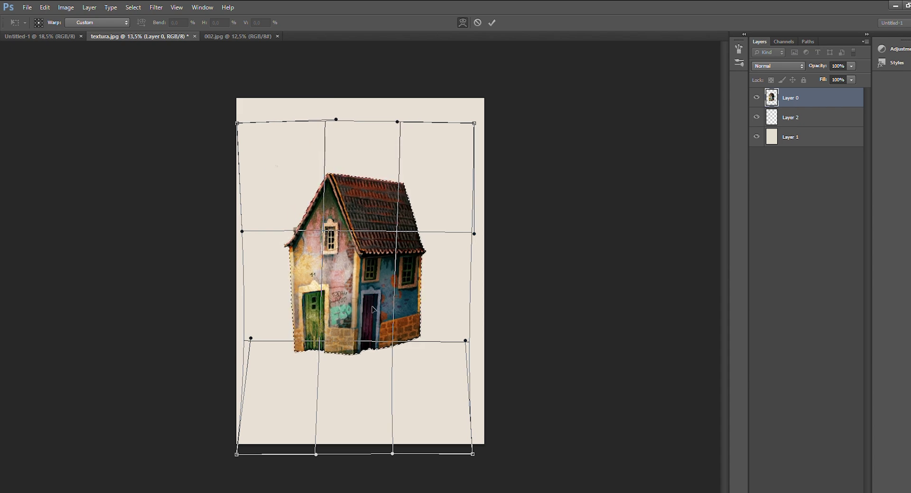
drag(466, 340, 465, 357)
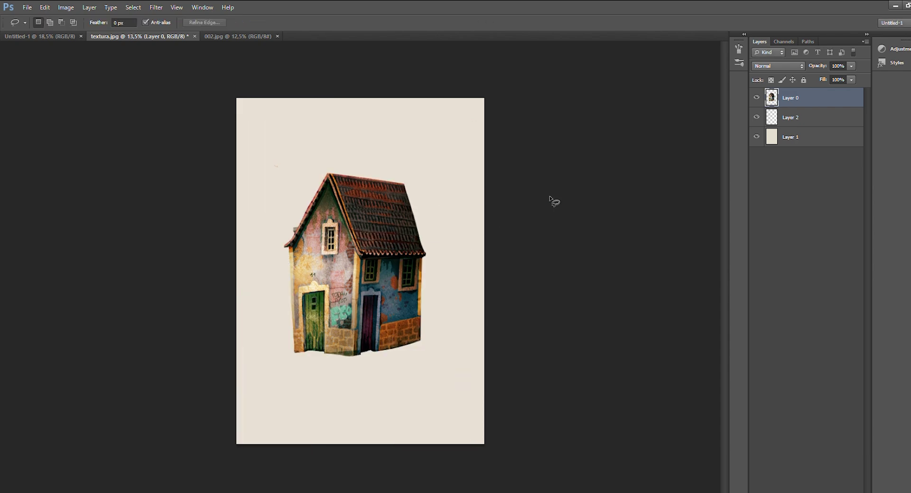
Step: Lasso the chimney on Layer 2 and adjust its colour, and merge Layer 2 with Layer 0
key(v)
click(818, 119)
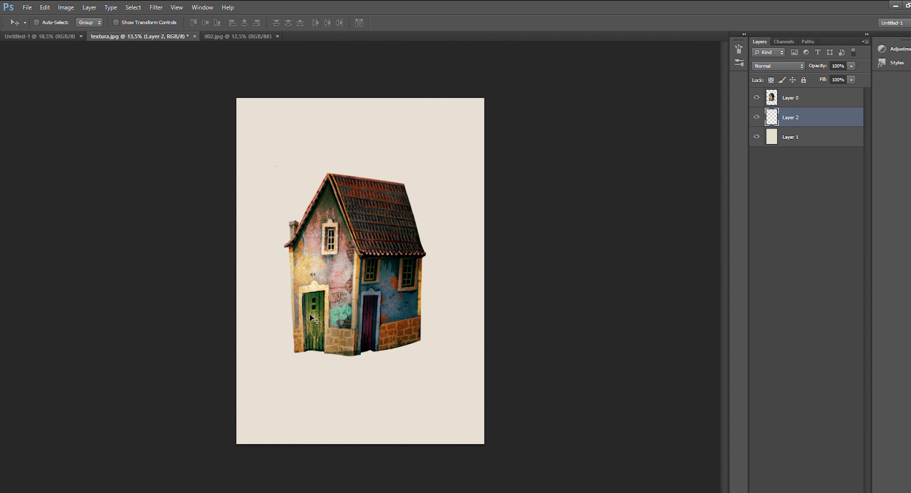
key(l)
drag(289, 223, 287, 228)
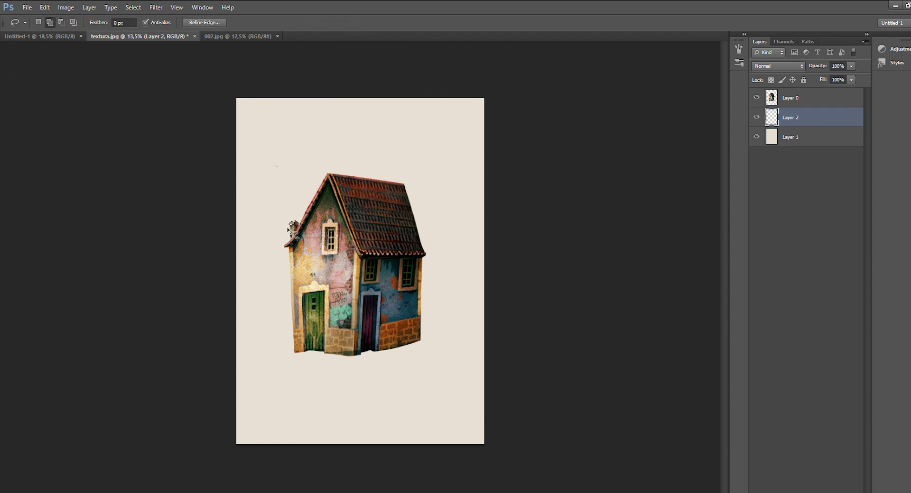
key(i)
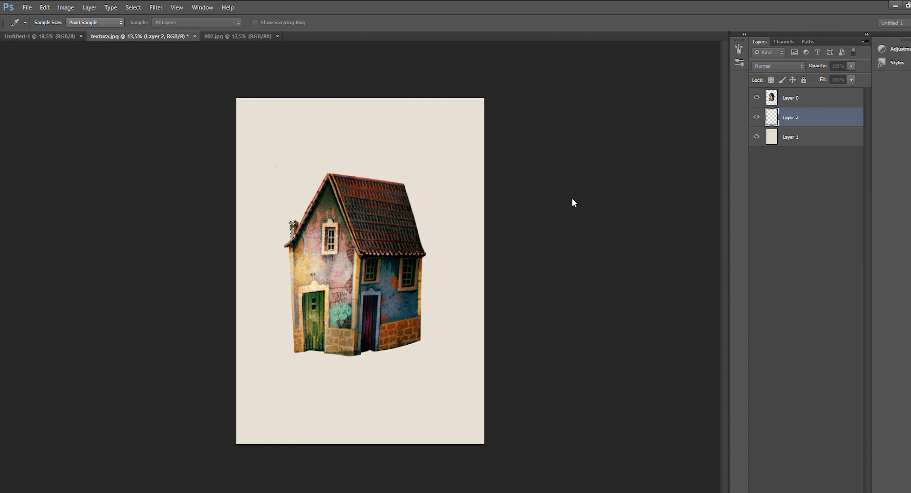
key(l)
key(ctrl+d)
shift+click(785, 100)
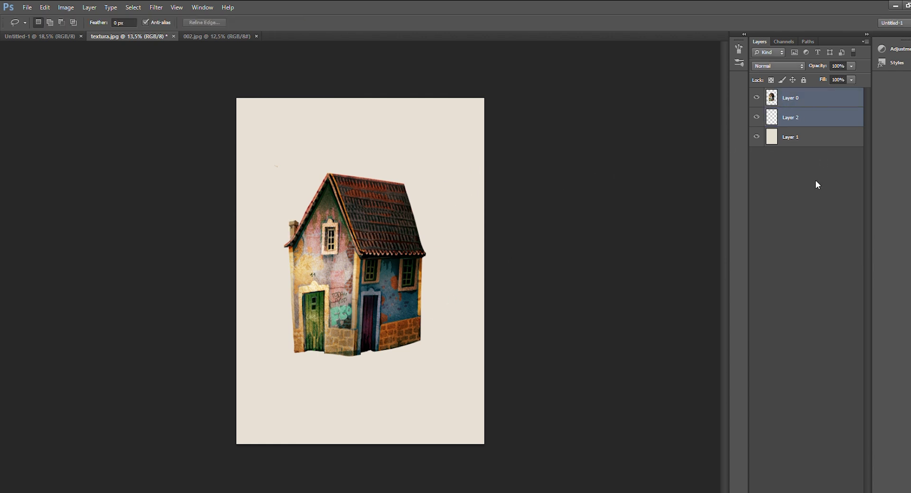
key(ctrl+e)
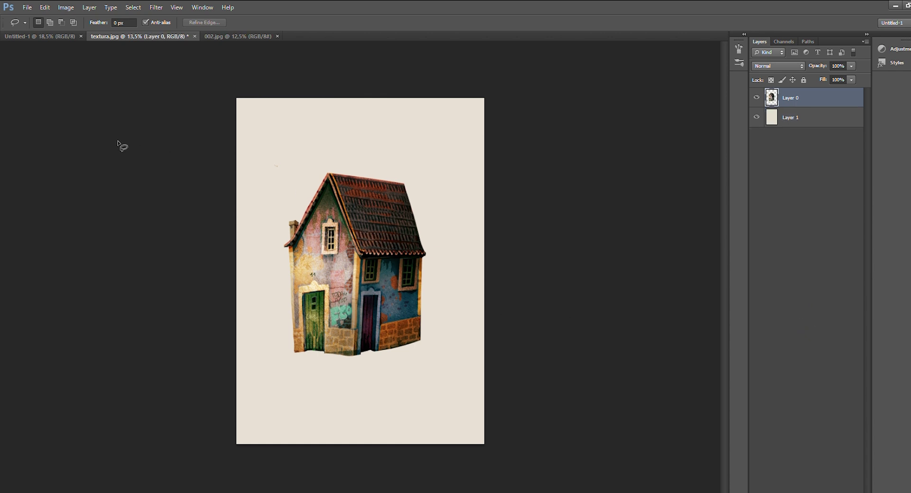
Step: Brush thin, loosely hanging cables across the front facade around the gable window and the graffiti
key(b)
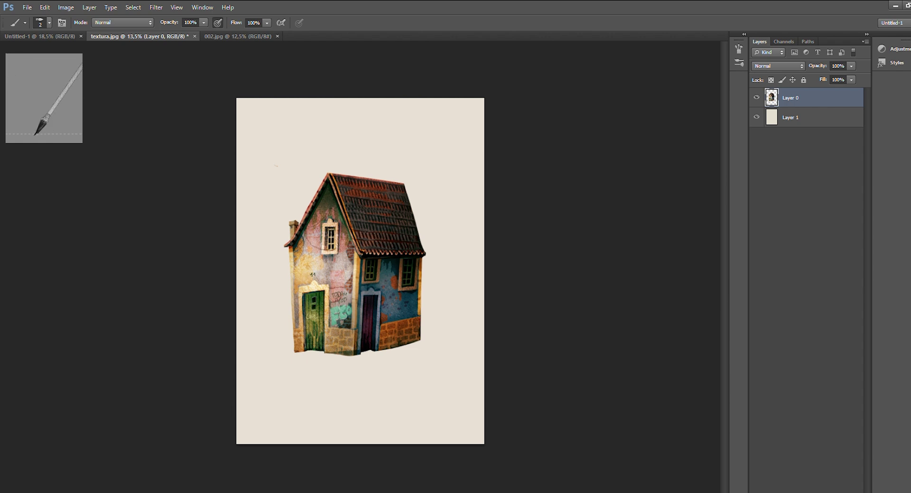
mouse_move(306, 243)
mouse_down()
mouse_move(332, 252)
mouse_move(347, 244)
mouse_up()
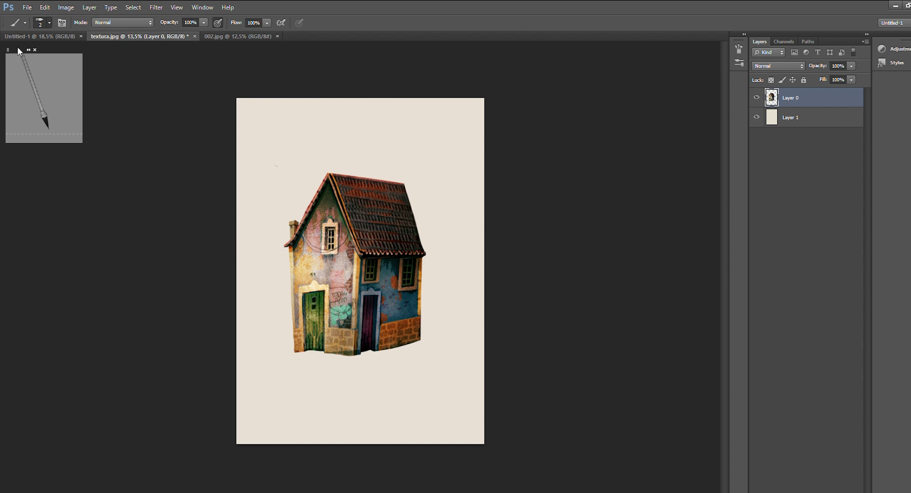
Step: Enlarge the brush to size 9 and draw a dark TV antenna with crossbars behind the roof, beside the chimney
key(bracketright)
key(bracketright)
key(bracketright)
key(bracketright)
key(bracketright)
key(bracketright)
key(bracketright)
drag(301, 190, 300, 218)
mouse_move(292, 198)
mouse_down()
mouse_move(310, 197)
mouse_move(300, 196)
mouse_up()
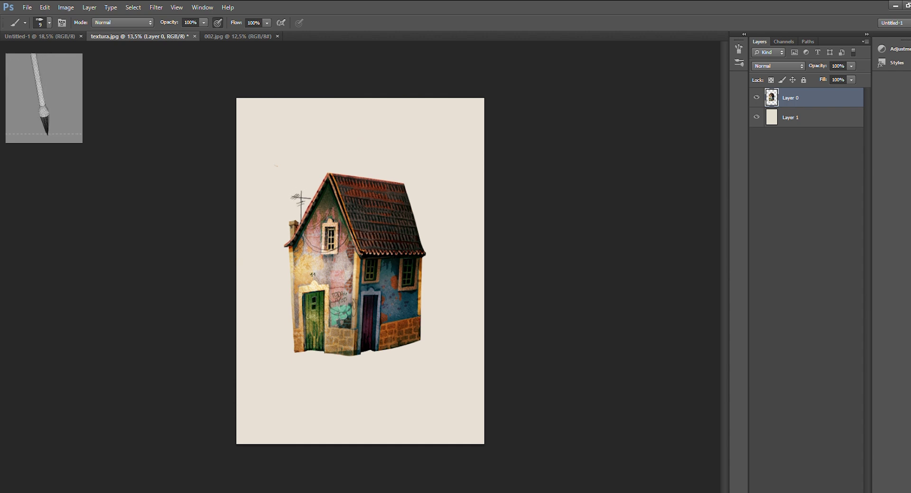
key(z)
mouse_move(470, 280)
mouse_down()
mouse_move(445, 297)
mouse_move(523, 223)
mouse_up()
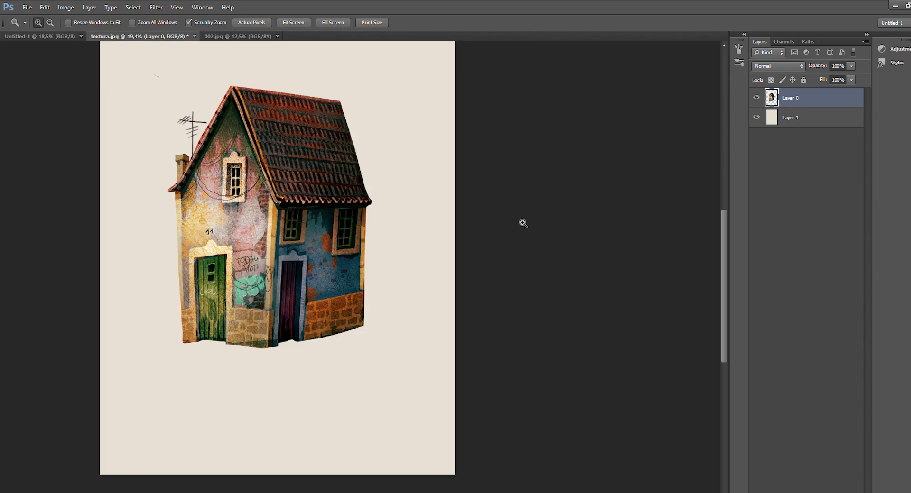
Step: Brush dark outlined bubble-letter graffiti reading "FULL" on the stone base between the green and purple doors
drag(439, 294, 431, 298)
click(413, 301)
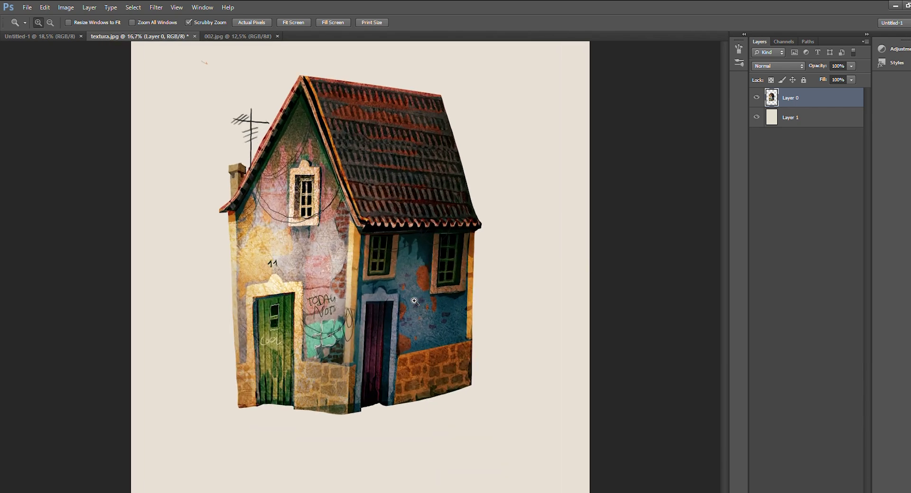
key(b)
mouse_move(276, 380)
mouse_down()
mouse_move(276, 399)
mouse_move(294, 400)
mouse_move(298, 381)
mouse_move(292, 394)
mouse_move(307, 396)
mouse_up()
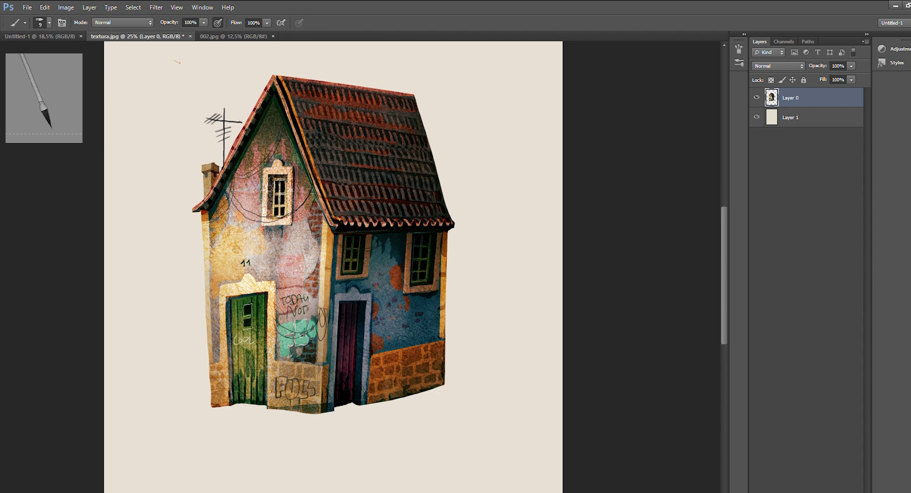
Step: Lasso the insides of the "FULL" graffiti letters, shift them to pink with Hue/Saturation, and deselect
key(l)
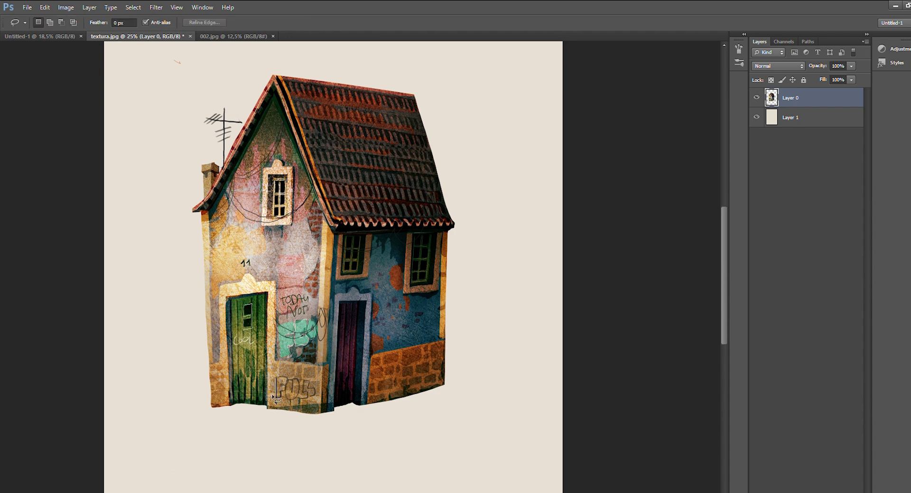
mouse_move(288, 377)
mouse_down()
mouse_move(282, 393)
mouse_move(295, 395)
mouse_up()
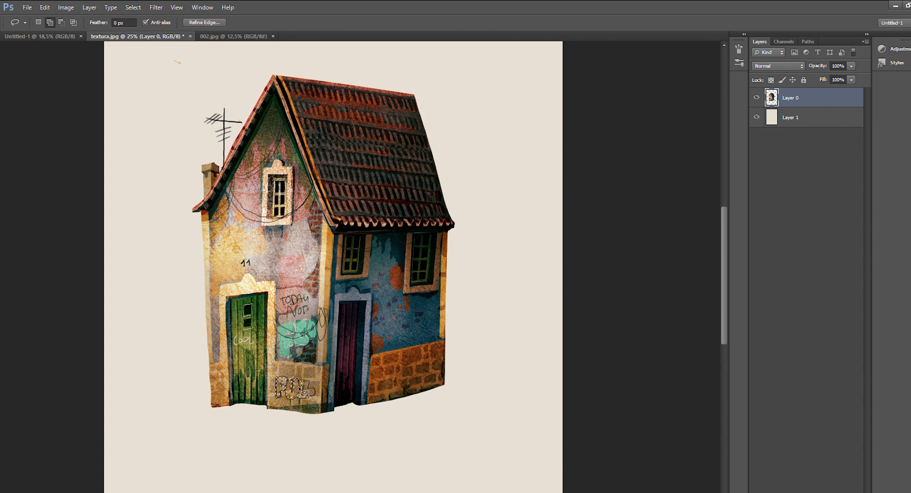
key(ctrl+u)
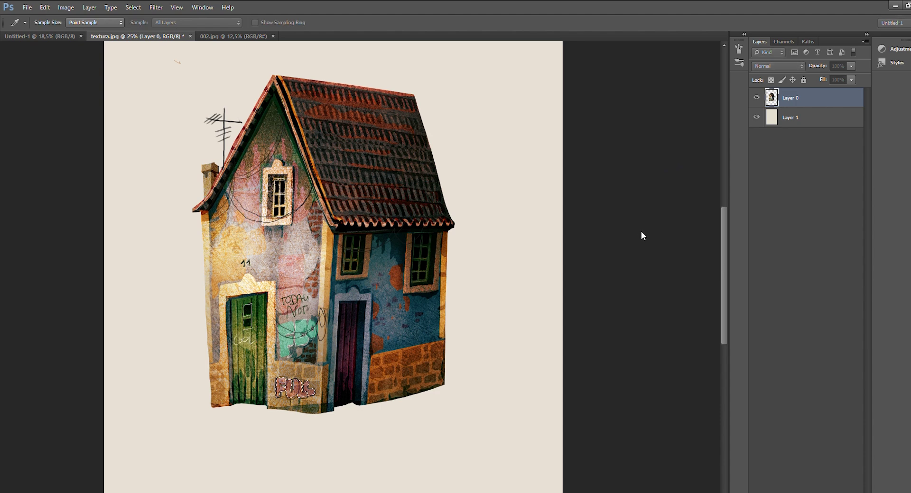
key(Return)
key(ctrl+d)
Step: Apply the Add Noise filter to the house on Layer 0 for a grainy texture
key(z)
drag(490, 280, 475, 334)
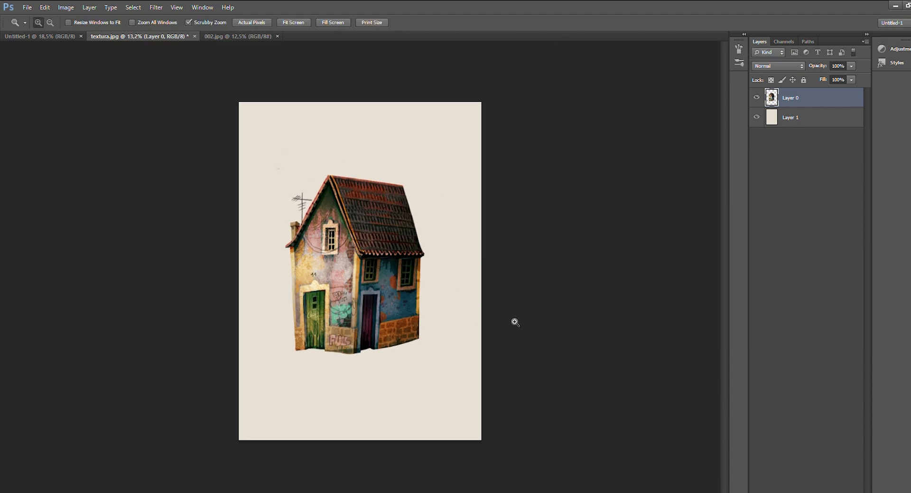
scroll(446, 331, up, 2)
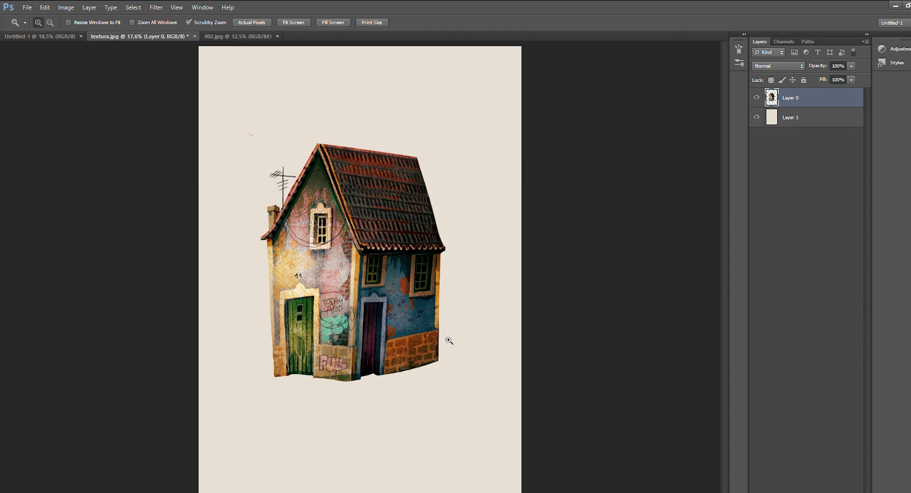
click(365, 292)
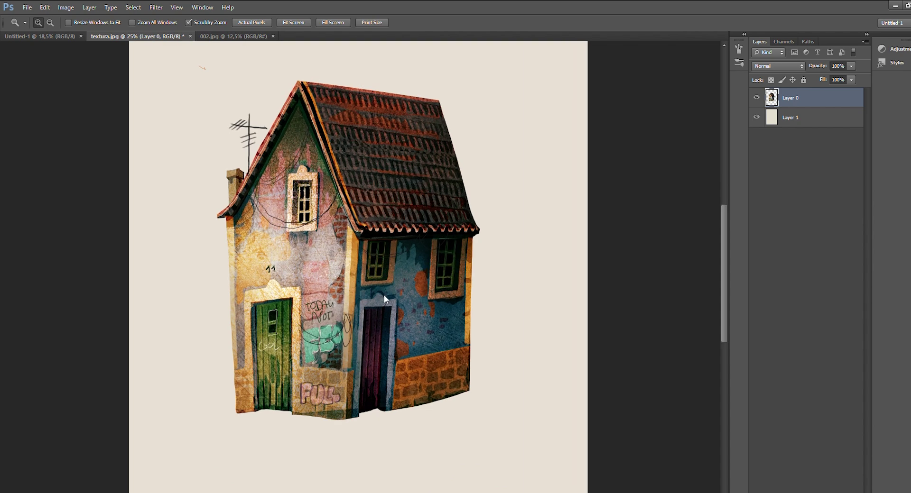
scroll(384, 296, down, 2)
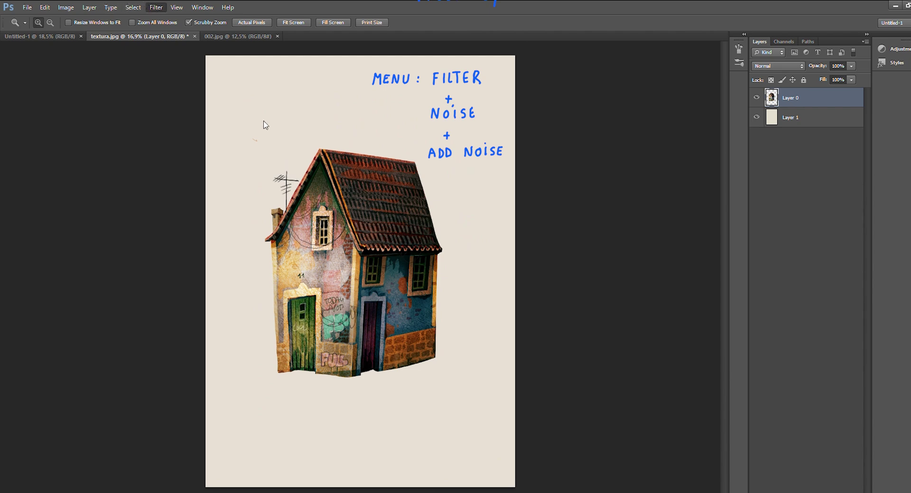
key(h)
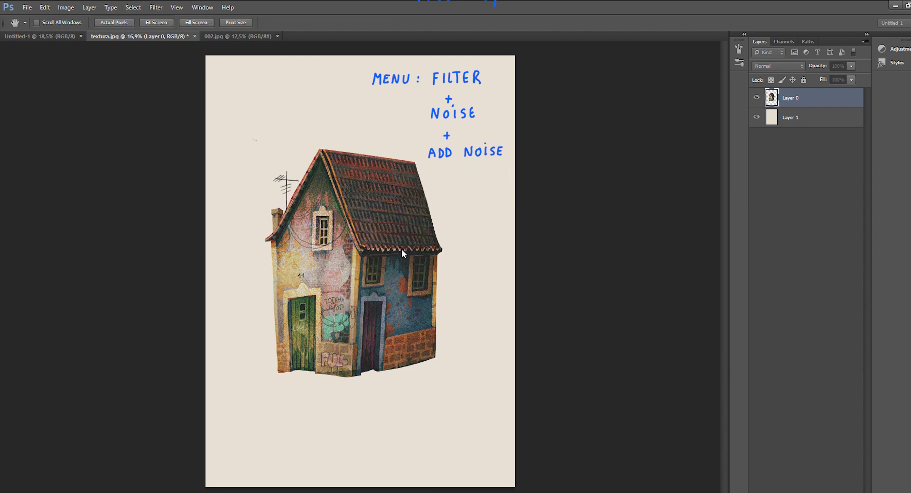
key(z)
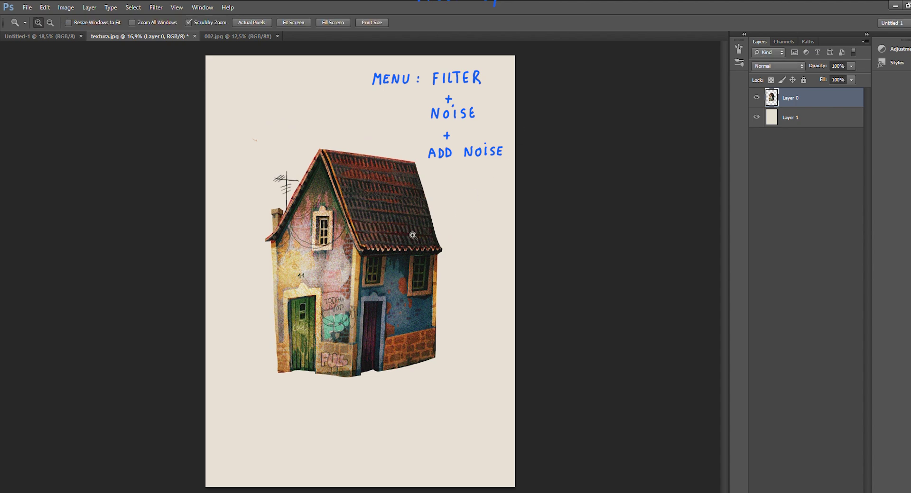
Step: Examine the noise grain across the whole house and up close around the small window on the blue side wall
click(408, 241)
drag(407, 240, 368, 228)
scroll(418, 198, up, 3)
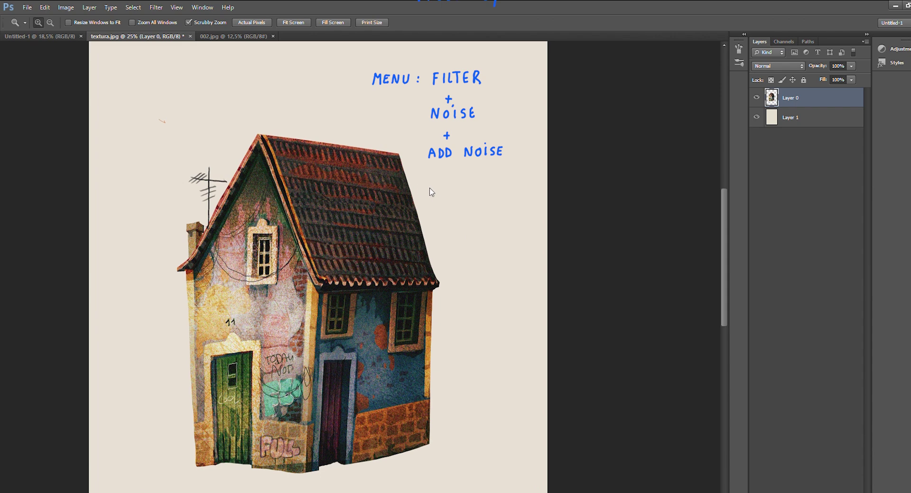
scroll(441, 199, down, 2)
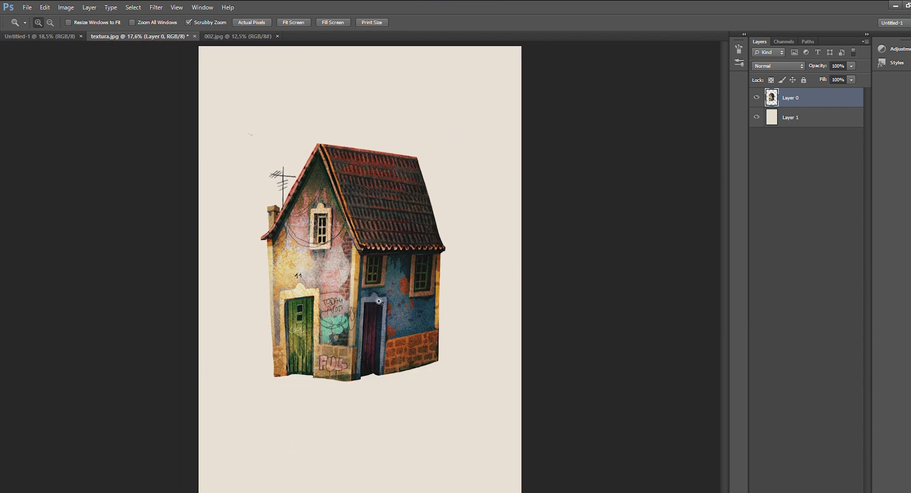
scroll(406, 295, up, 2)
mouse_move(722, 278)
mouse_down()
mouse_move(719, 247)
mouse_move(720, 273)
mouse_up()
scroll(465, 291, up, 3)
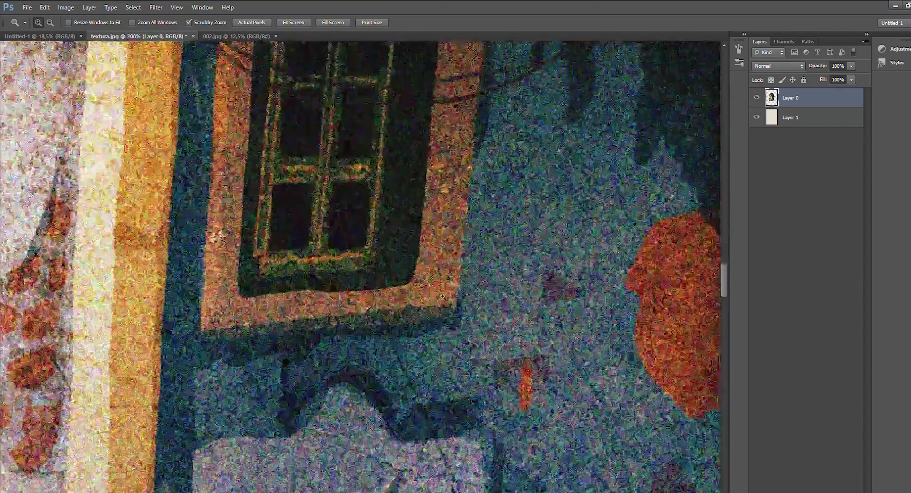
scroll(568, 316, down, 5)
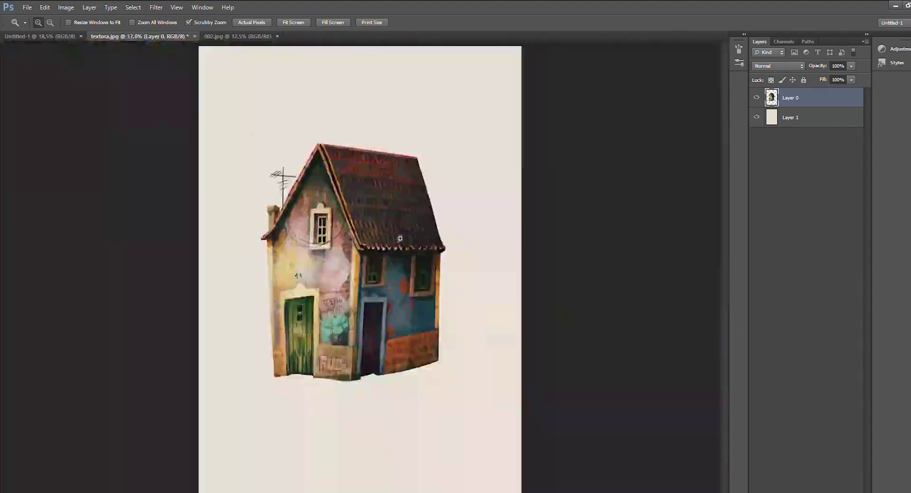